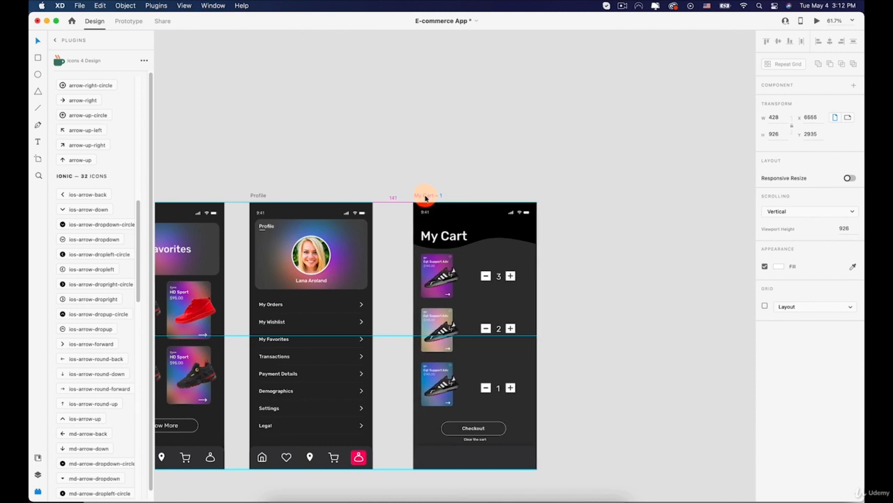
Step: Duplicate the Favorites artboard and place the copy just beside the My Cart – 1 artboard
scroll(428, 196, down, 3)
key(space)
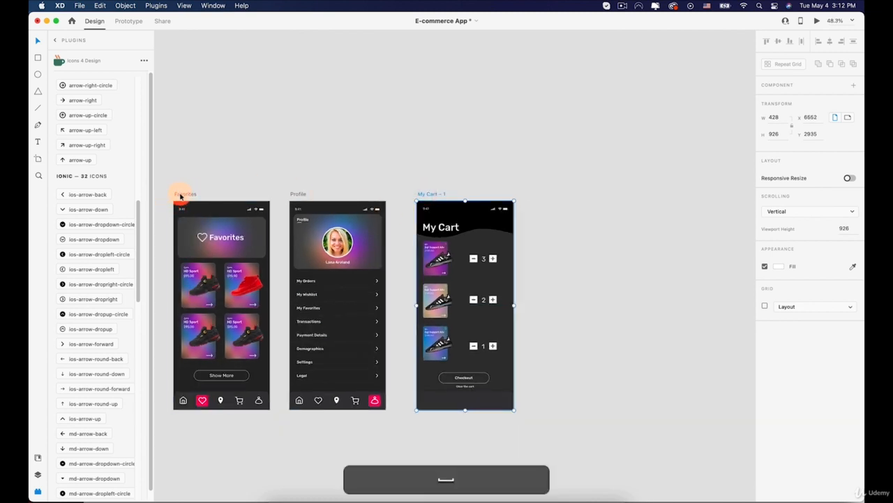
click(181, 194)
drag(194, 194, 546, 209)
scroll(642, 234, up, 6)
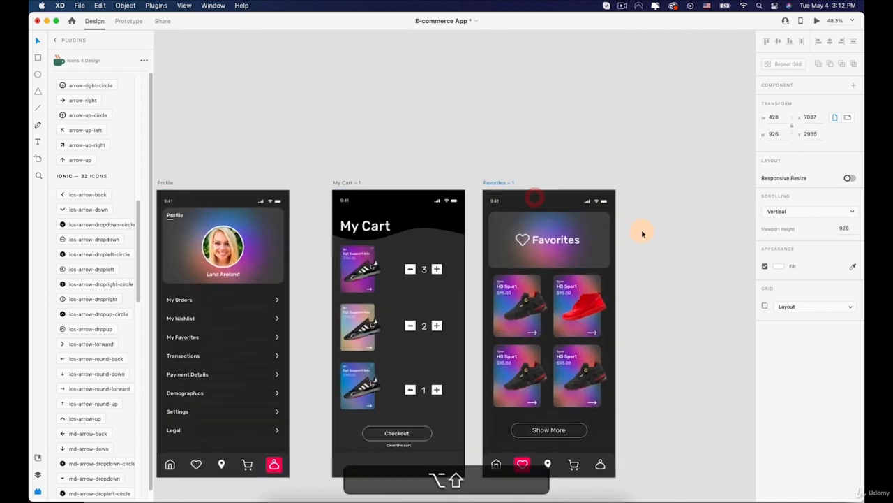
Step: Delete the Favorites title with its heart icon and the gradient header card from the duplicated artboard
click(455, 155)
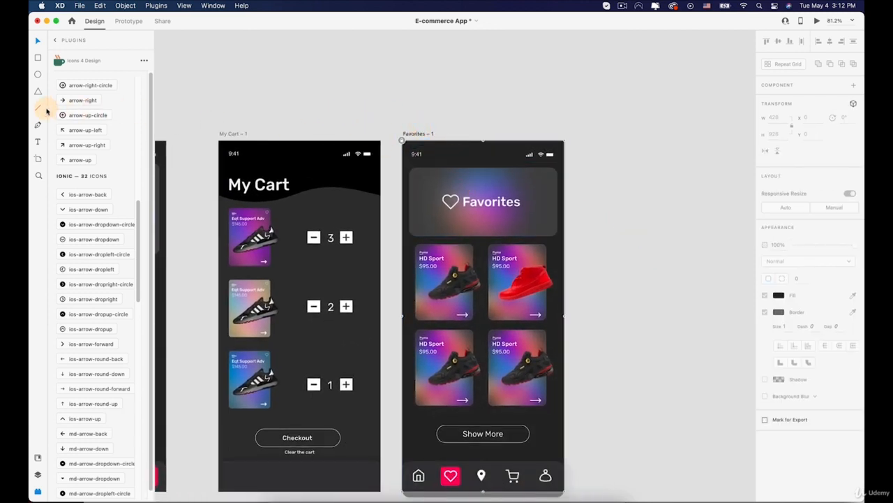
click(461, 233)
double_click(474, 207)
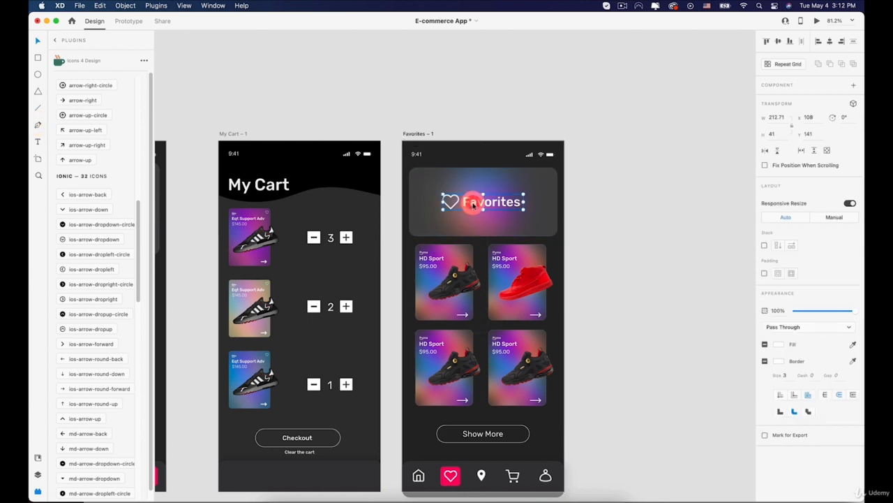
key(BackSpace)
key(BackSpace)
key(BackSpace)
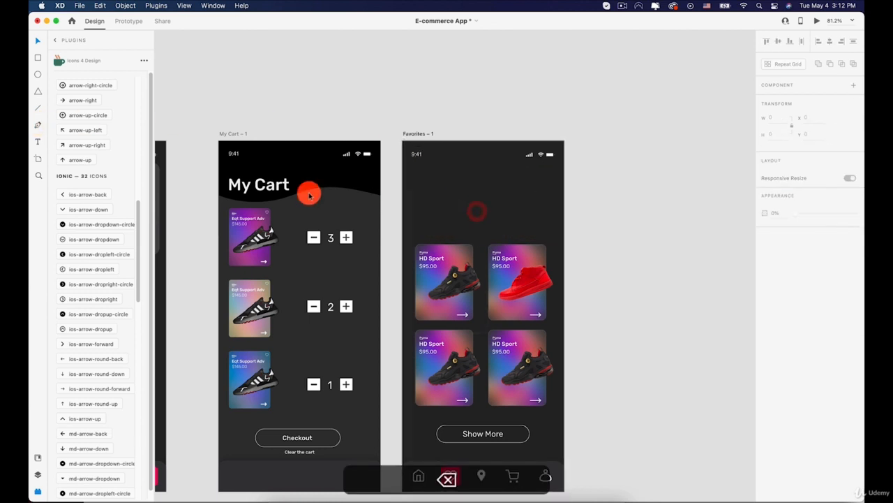
Step: Draw a closed Pen tool shape covering the upper part of the new artboard, with a wavy lower edge
click(39, 127)
drag(391, 206, 527, 194)
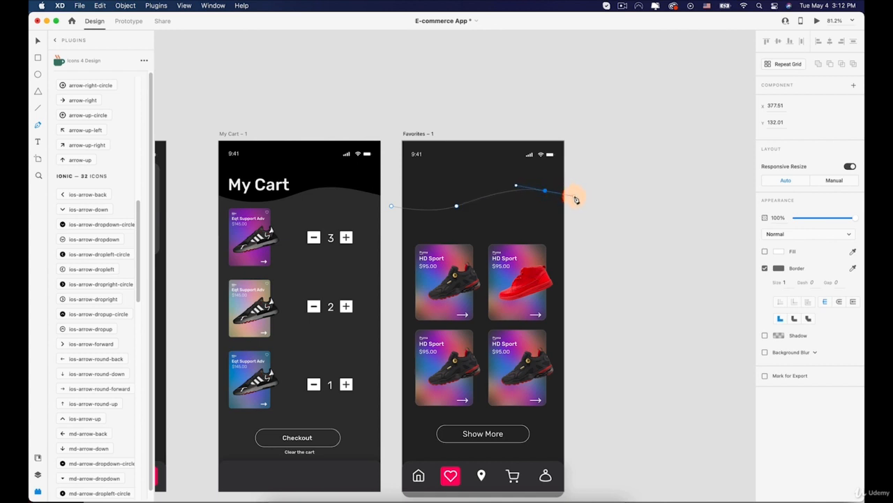
click(459, 109)
click(408, 112)
click(391, 152)
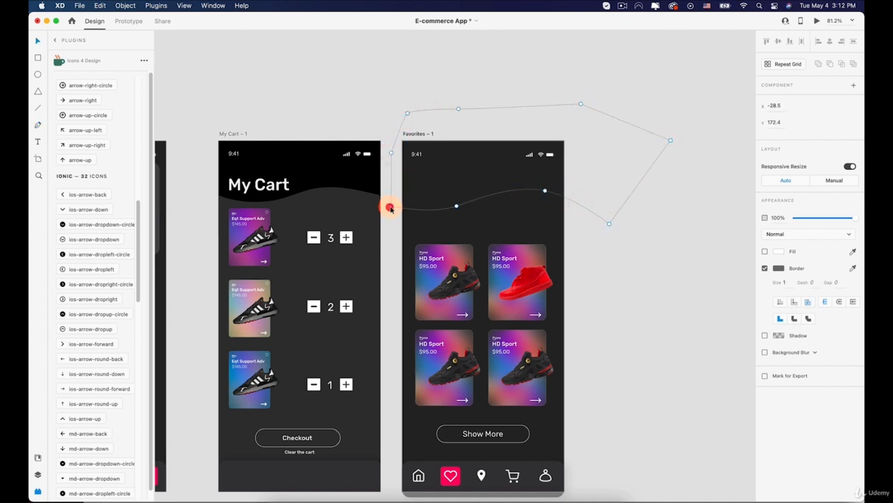
click(390, 208)
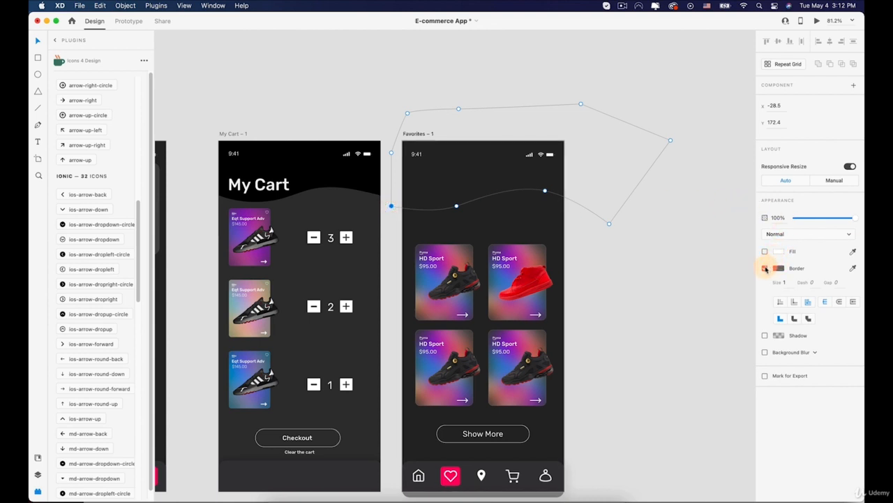
Step: Remove the wave shape's border and fill it with solid black
click(765, 269)
click(777, 252)
drag(700, 249, 664, 297)
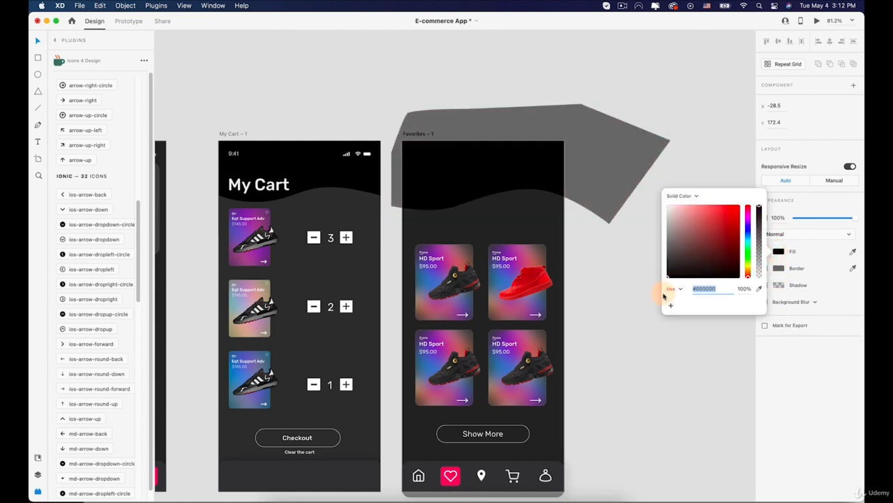
text(cv)
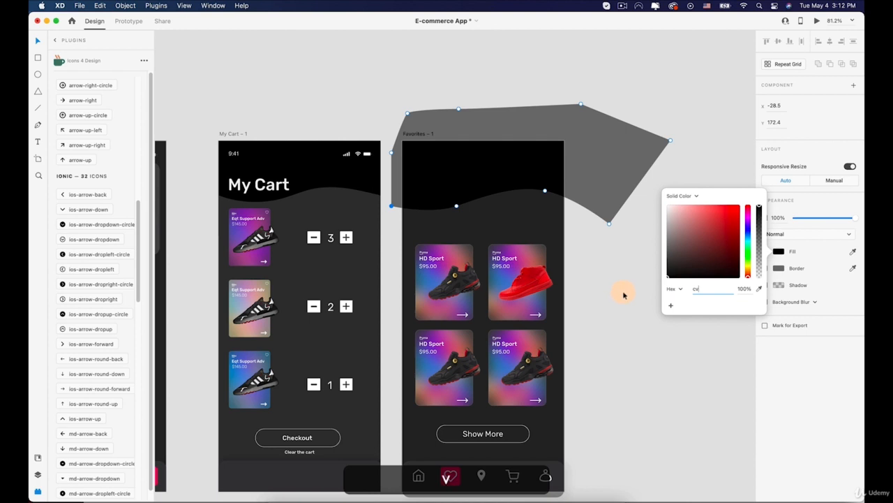
Step: Adjust the anchor points along the black shape's lower edge to smooth the wave
click(548, 196)
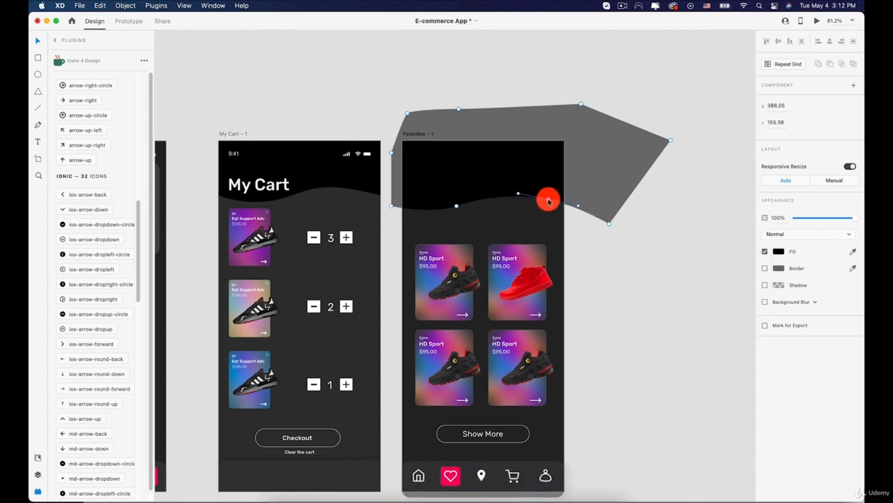
drag(610, 225, 610, 246)
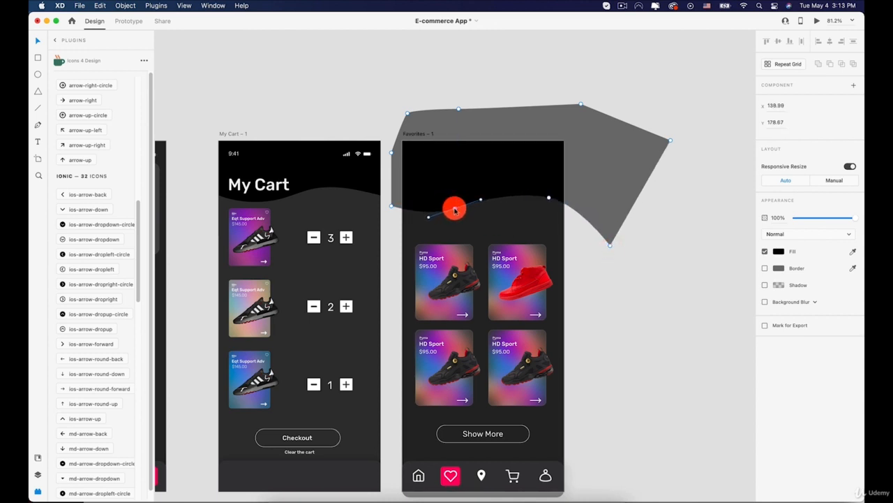
click(455, 209)
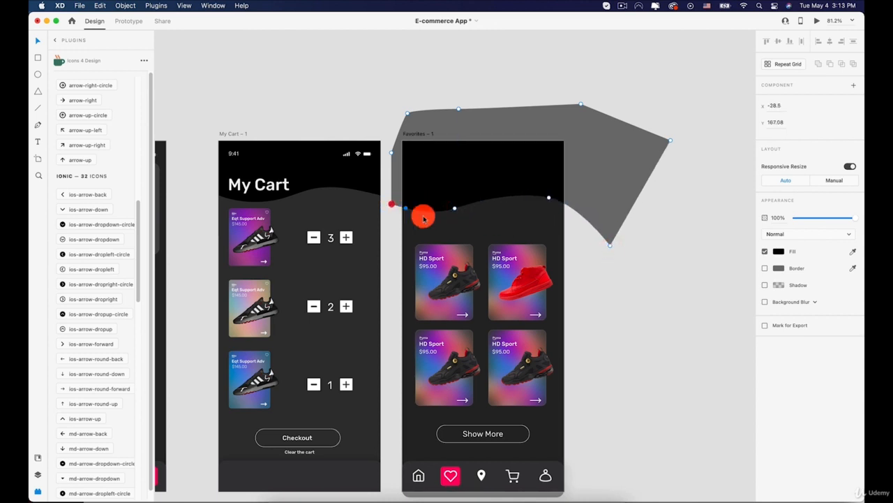
click(609, 279)
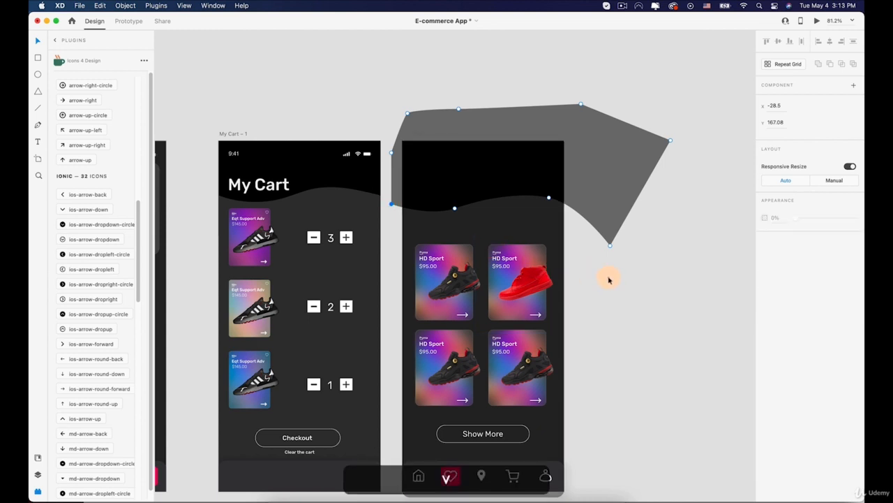
Step: Add the title "My Cart" on the black header at font size 44 and place it at X 30, Y 96
click(420, 177)
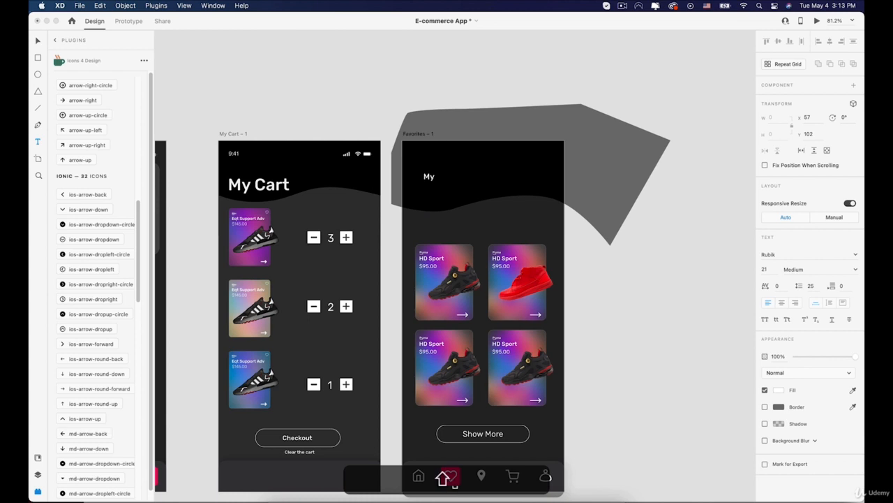
click(37, 39)
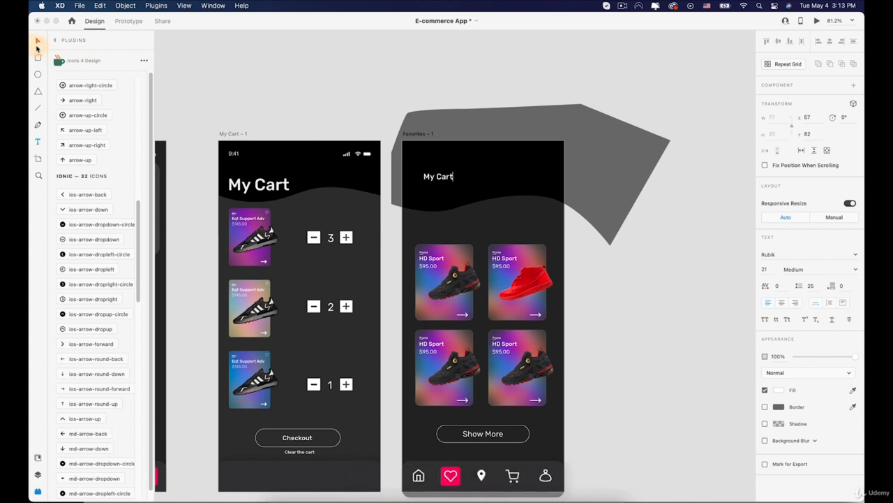
click(432, 176)
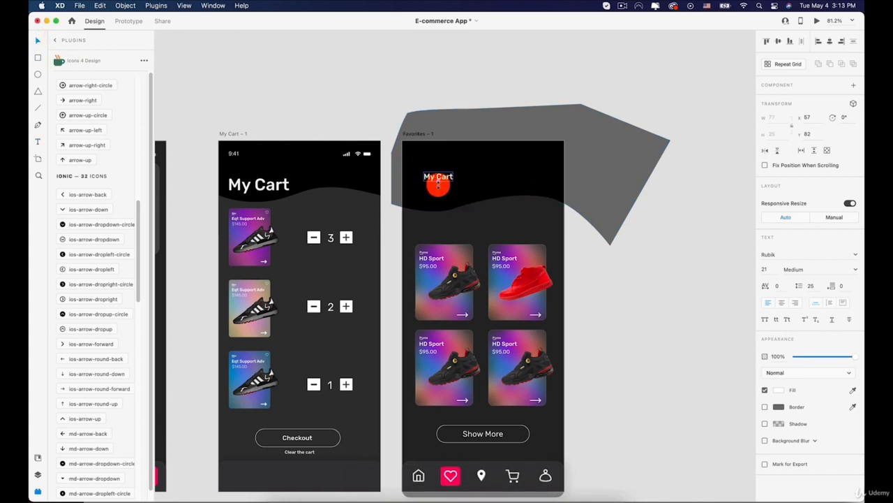
key(super+alt+v)
drag(437, 188, 442, 194)
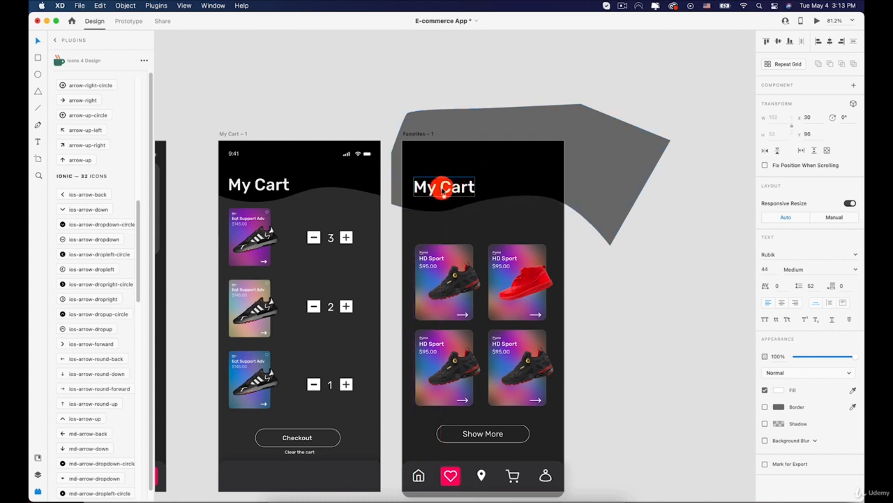
Step: Lock the black wave shape behind the My Cart title
click(508, 156)
right_click(507, 156)
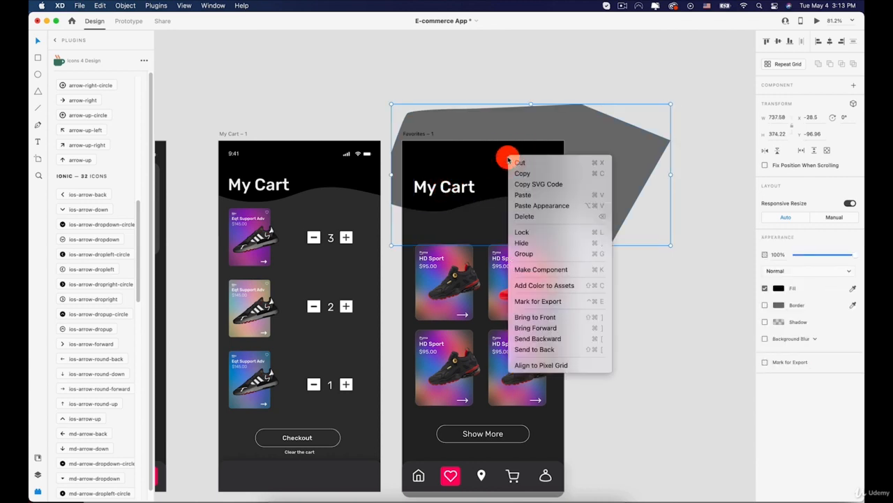
click(531, 232)
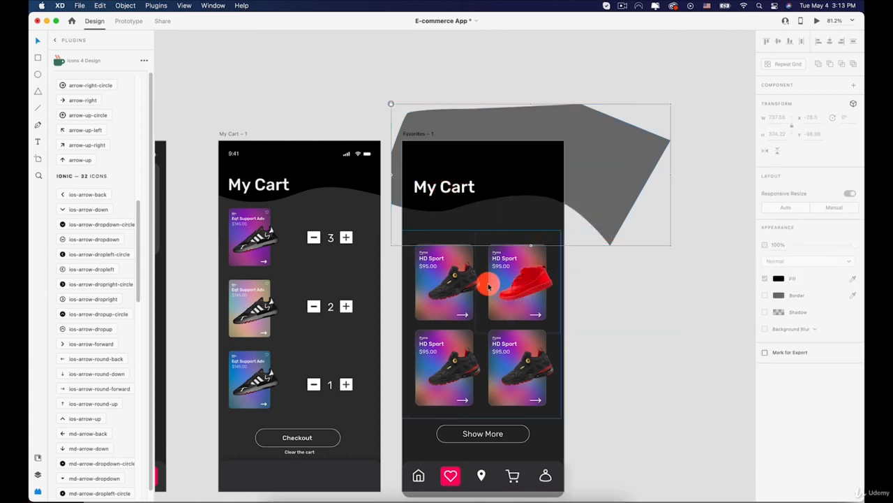
Step: Ungroup the four HD Sport product cards on the new cart screen
scroll(488, 286, up, 3)
scroll(489, 286, up, 5)
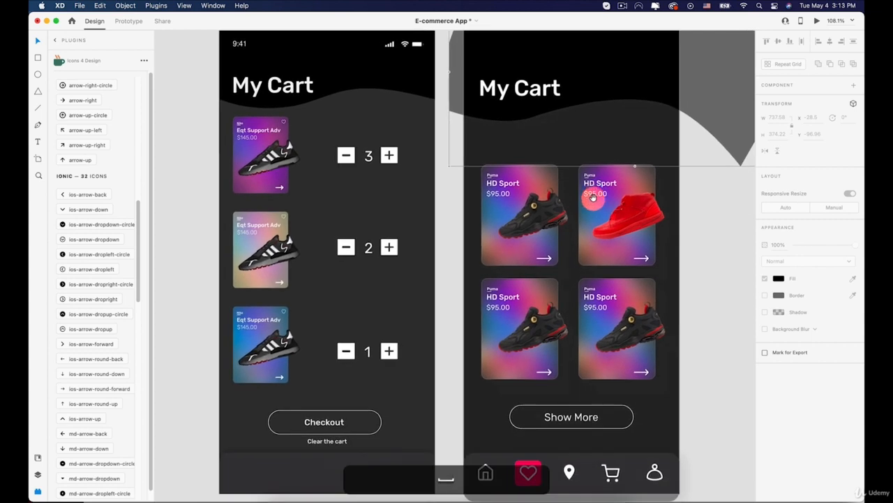
click(510, 217)
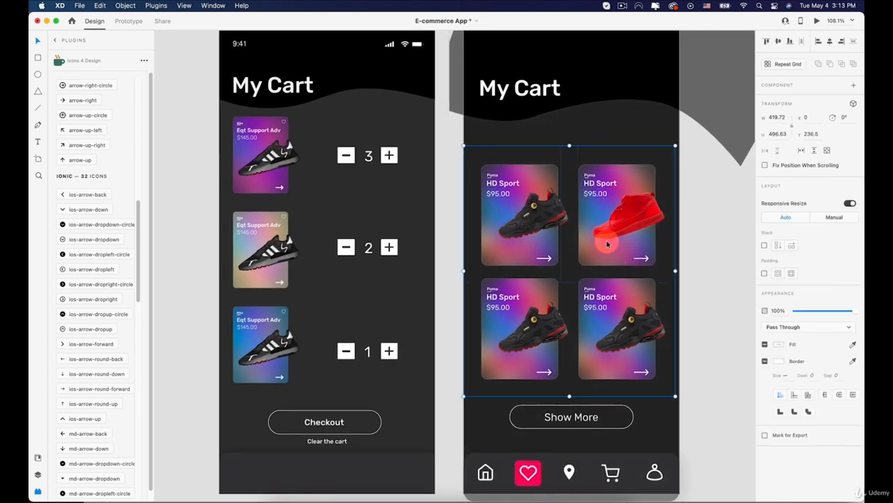
right_click(606, 227)
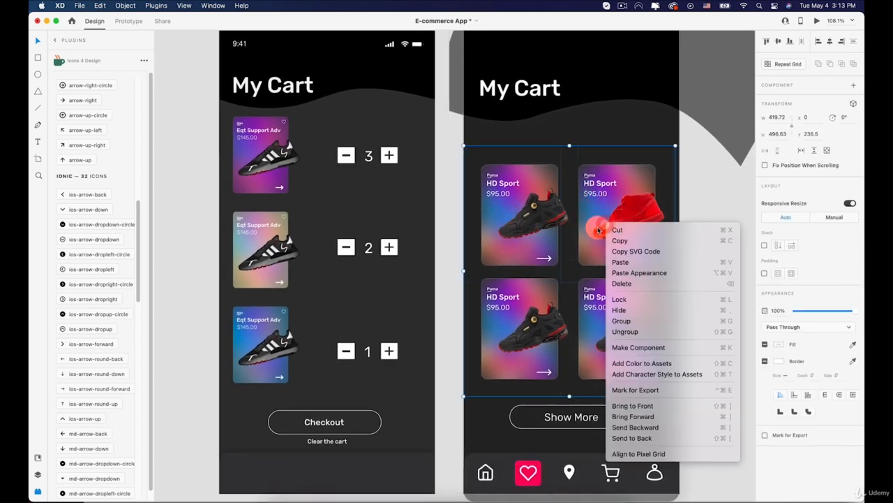
click(625, 331)
click(712, 265)
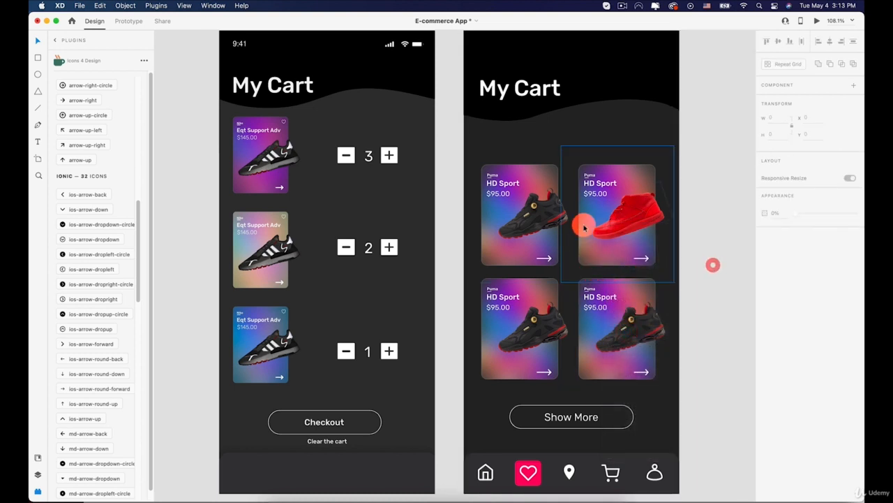
Step: Try scaling down the first HD Sport card on its own, and undo the resize
click(584, 227)
click(517, 223)
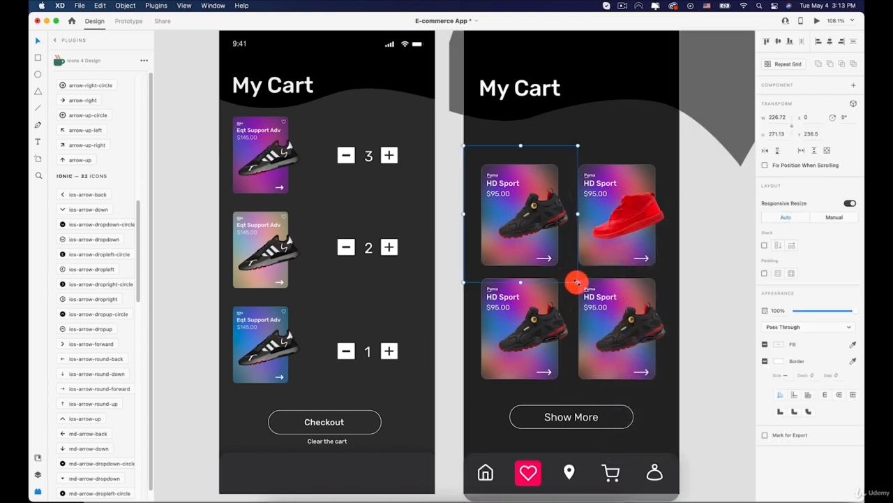
drag(576, 282, 555, 263)
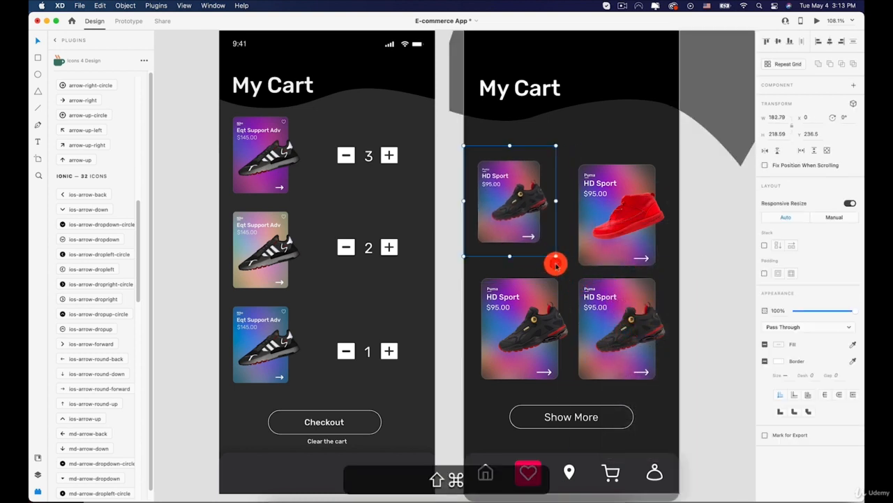
key(super+z)
Step: Scale all four HD Sport cards down together proportionally, to about 205 high each
shift+click(639, 250)
shift+click(534, 315)
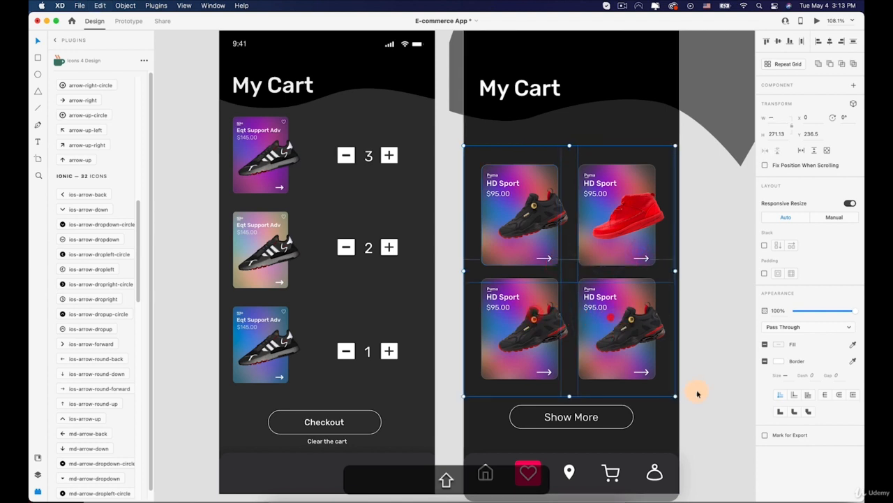
drag(673, 396, 627, 355)
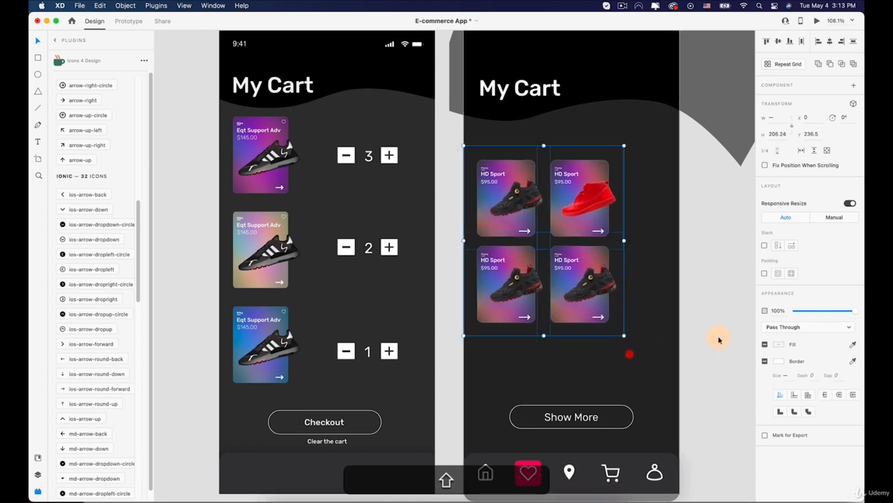
click(719, 336)
Step: Delete the fourth product card and arrange the other three in one column, with the red shoe card in the middle
drag(519, 257, 501, 157)
click(555, 264)
key(BackSpace)
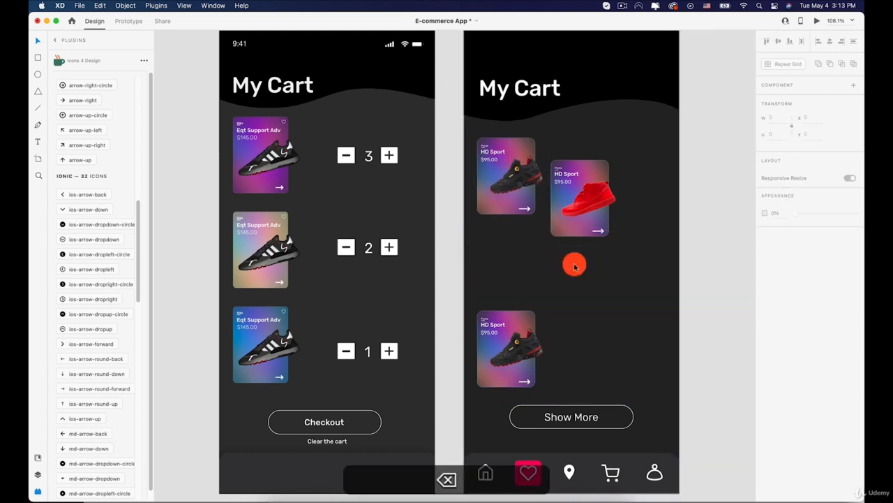
drag(583, 258, 493, 263)
Step: Align the three product cards on their horizontal centers and distribute them evenly in the column
shift+click(494, 335)
shift+click(495, 192)
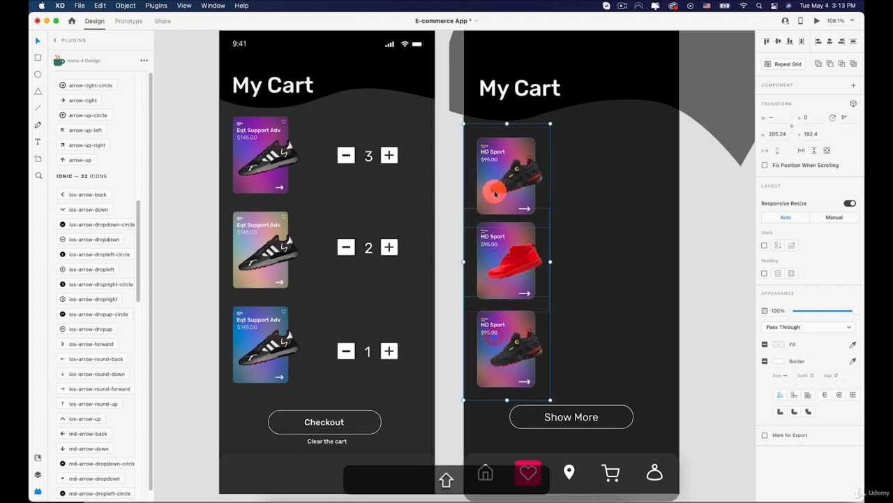
click(830, 41)
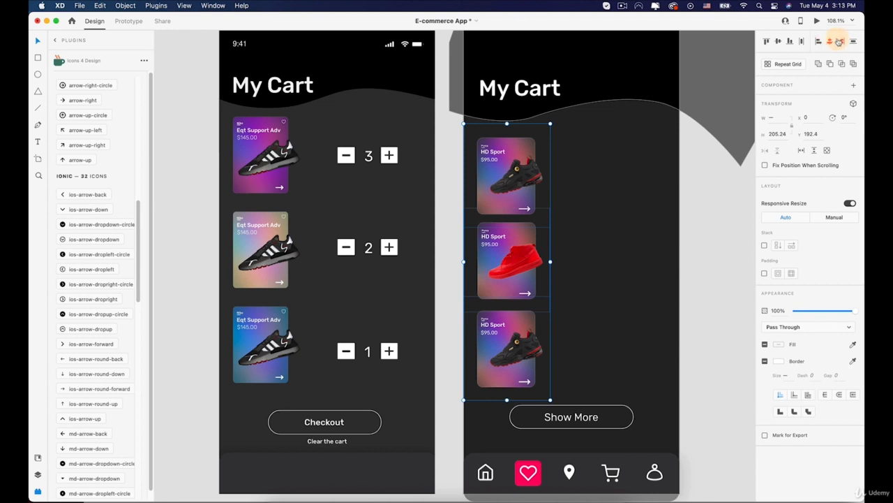
click(854, 42)
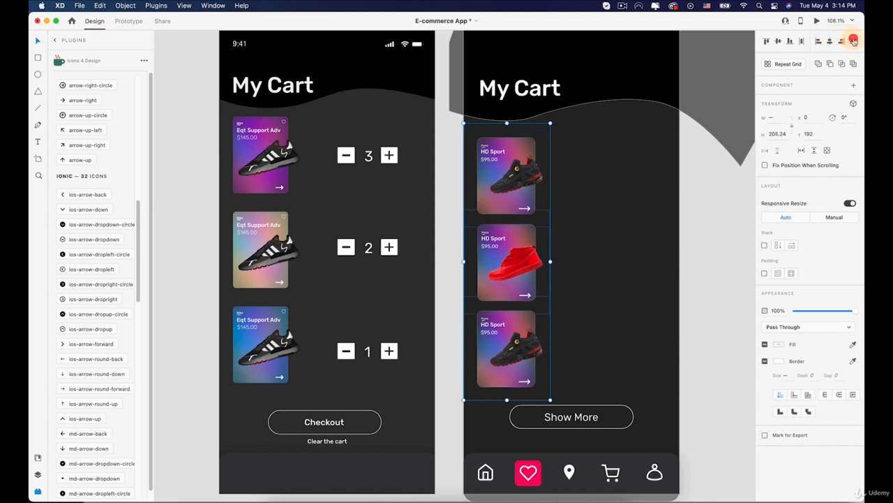
click(582, 253)
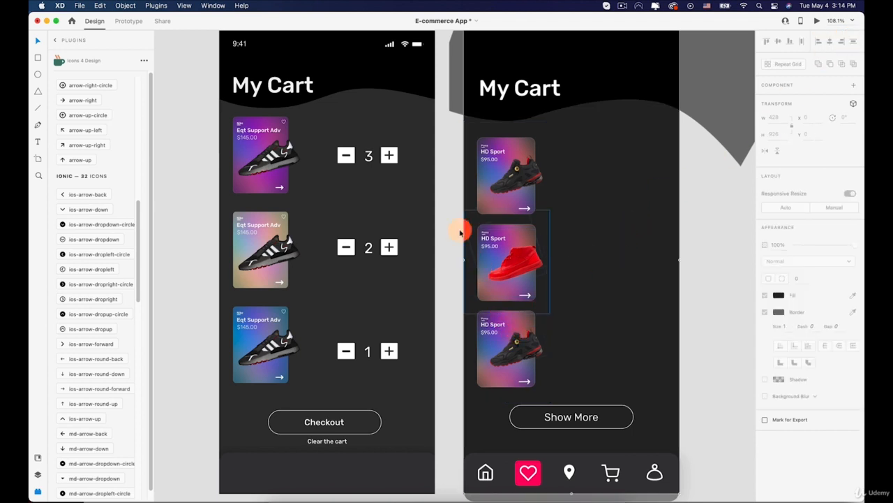
Step: Shift the middle red shoe card slightly to X 0 so it lines up with the cards above and below
drag(459, 189, 477, 190)
scroll(497, 245, up, 5)
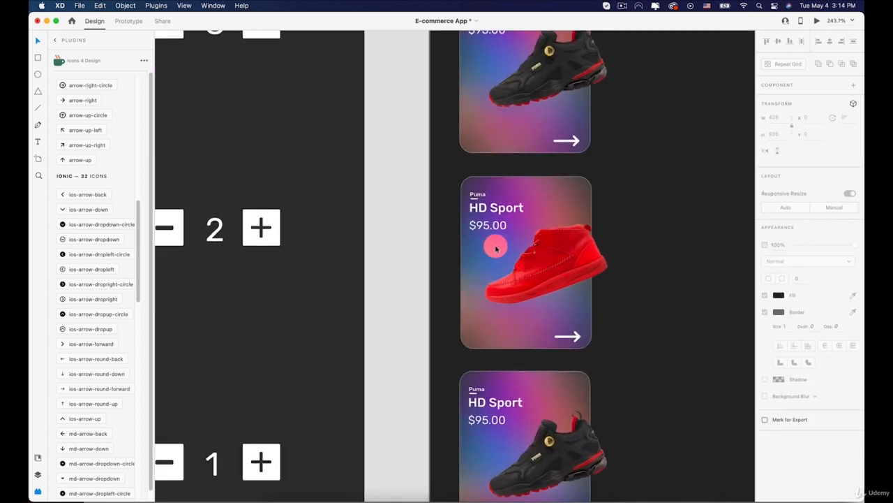
click(500, 224)
drag(499, 225, 499, 225)
scroll(488, 225, down, 5)
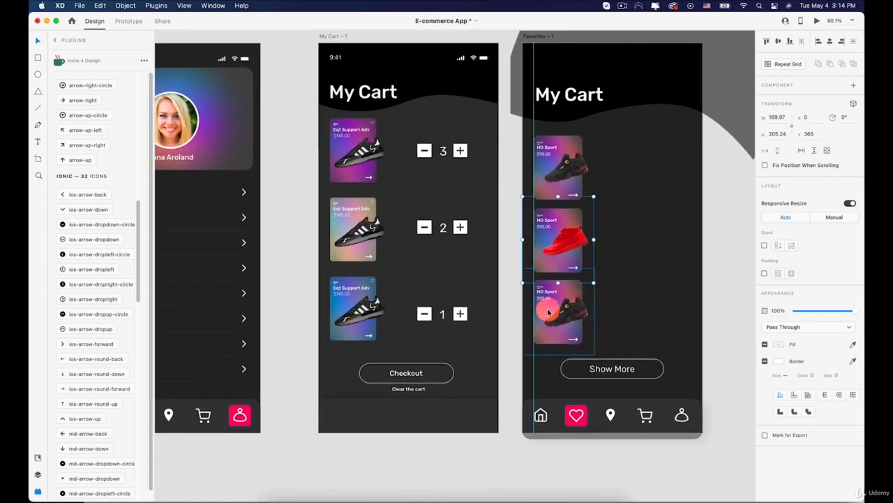
Step: Select the three product cards on the new My Cart artboard together and distribute them vertically
click(729, 351)
key(space)
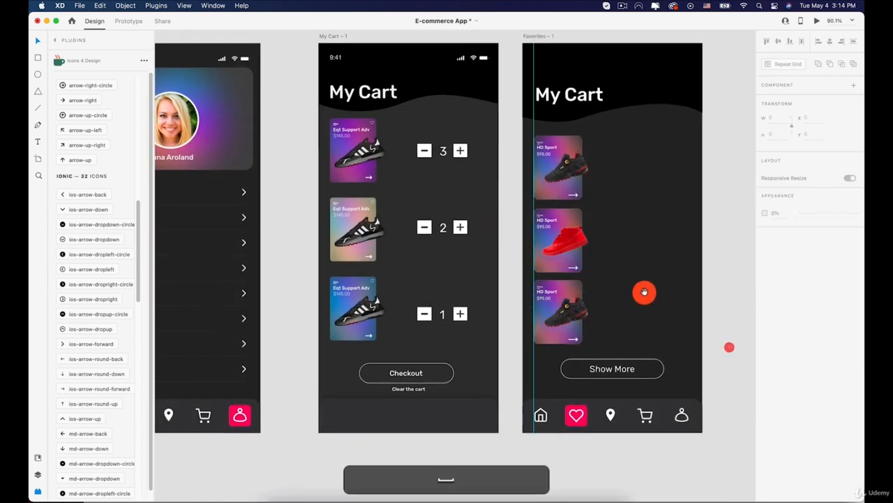
drag(644, 293, 569, 221)
scroll(515, 227, up, 2)
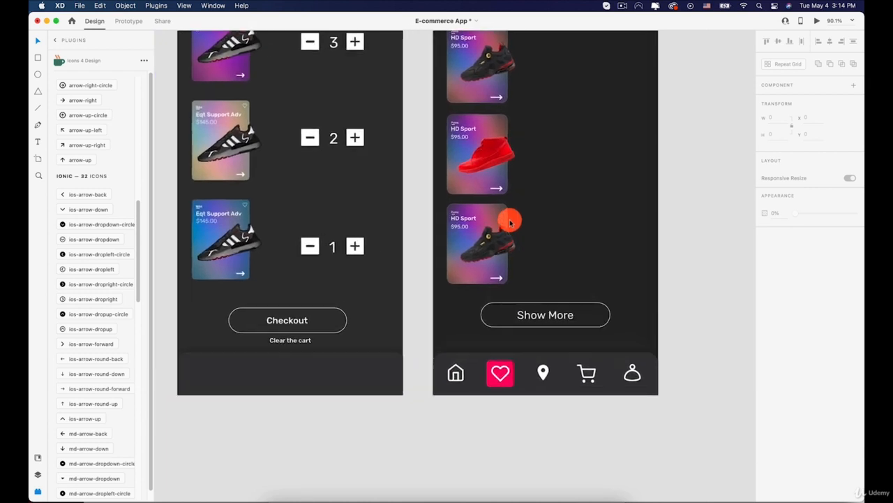
click(479, 149)
shift+click(470, 74)
shift+click(464, 225)
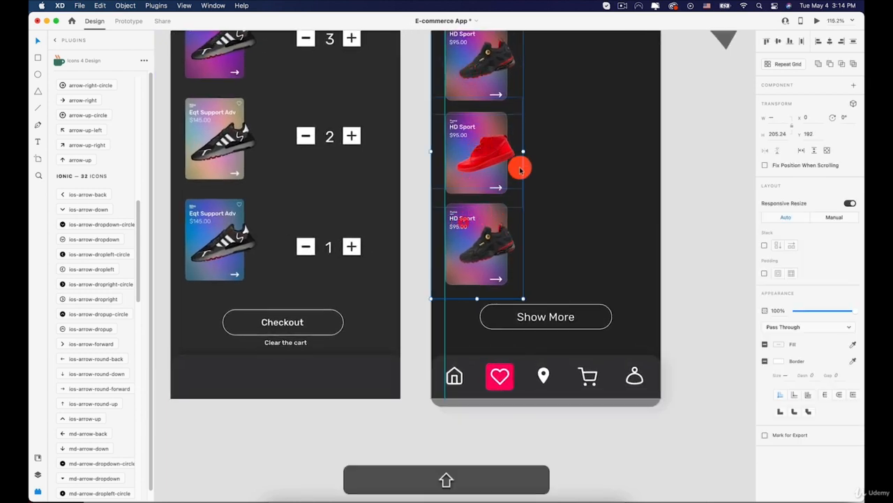
scroll(535, 163, up, 2)
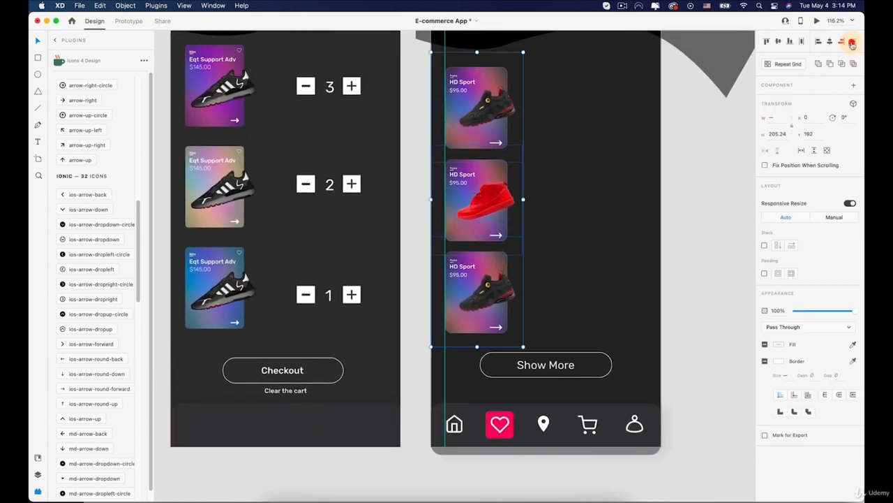
Step: Shift the Show More button and its label down slightly to Y 769
click(537, 367)
shift+click(550, 353)
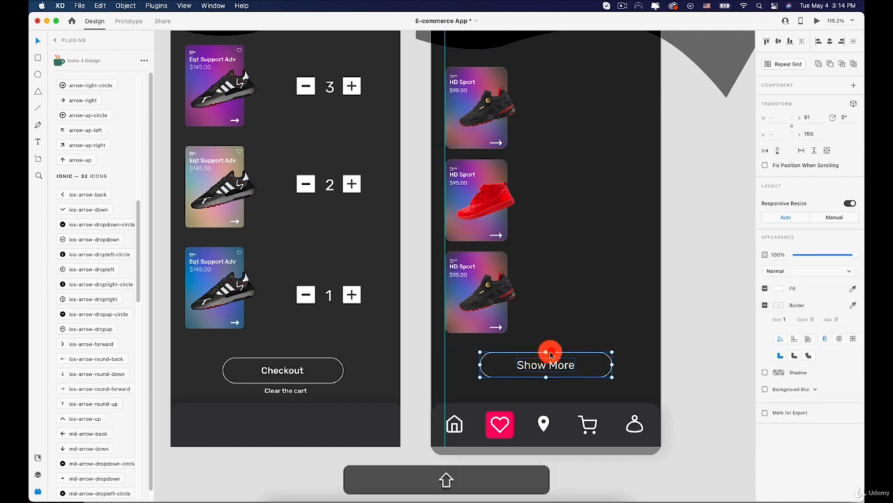
key(shift+Down)
key(Up)
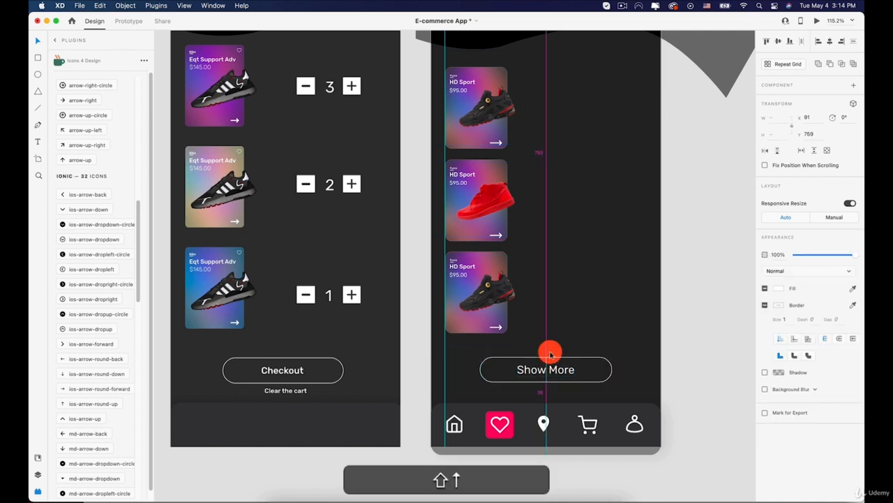
Step: Change the text of the outlined Show More button to "Checkout"
double_click(554, 367)
text(C)
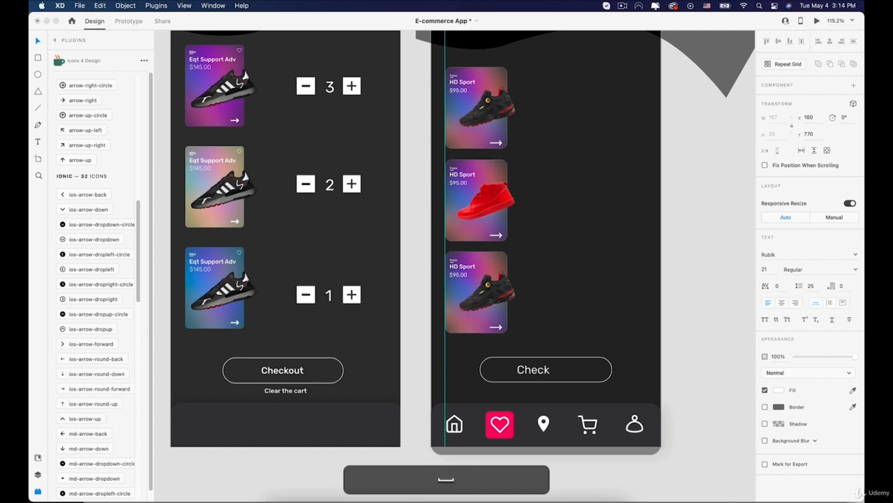
text(heck)
key(BackSpace)
text(ou)
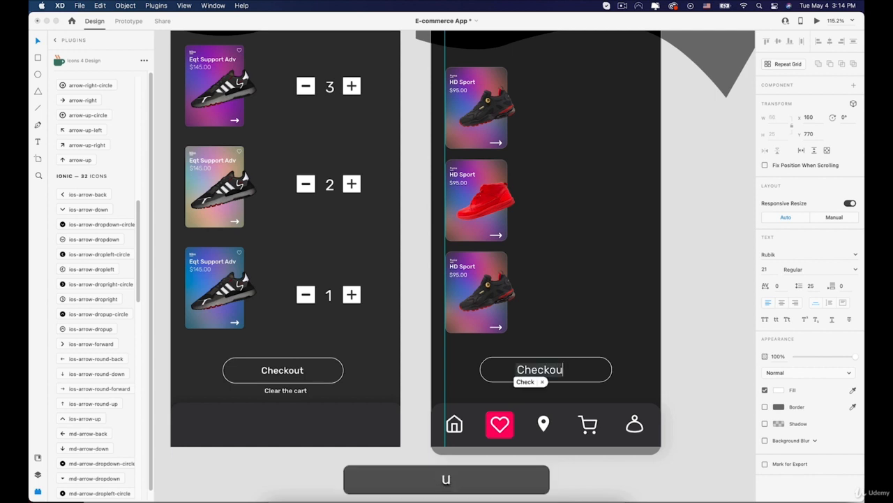
text(t)
key(Escape)
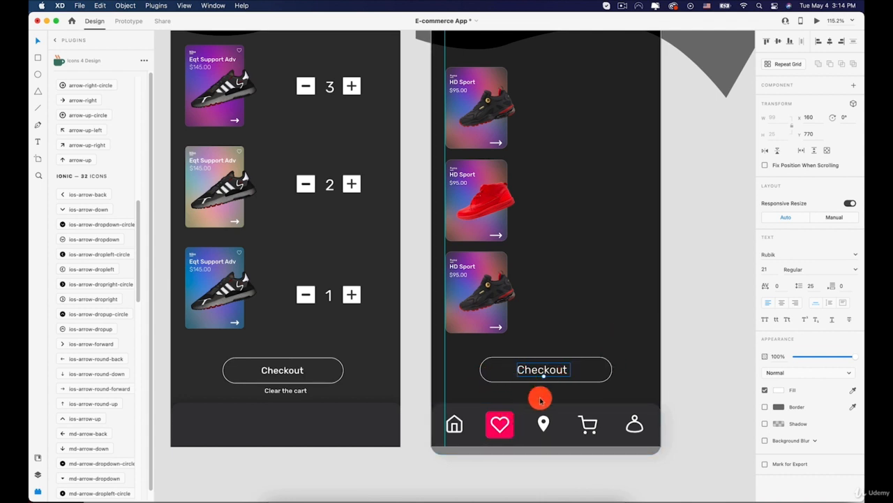
Step: Move the pink highlight square in the bottom navigation bar from the heart icon to behind the cart icon
click(506, 419)
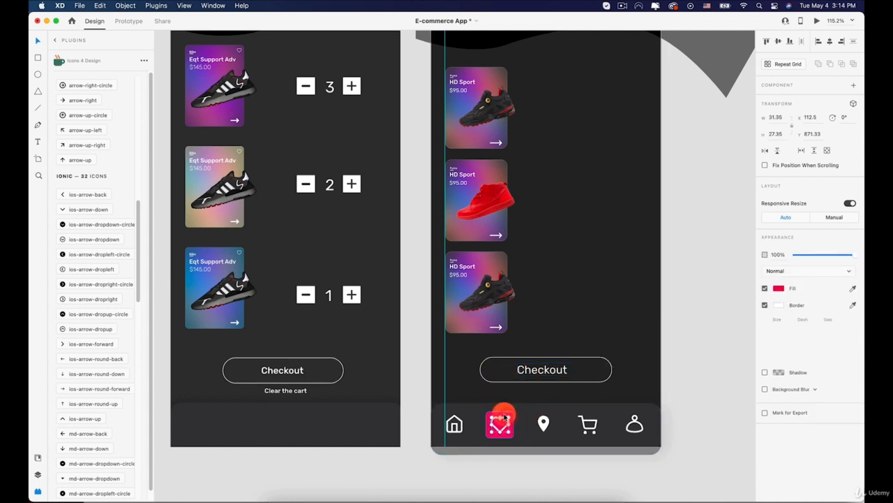
drag(504, 416, 588, 420)
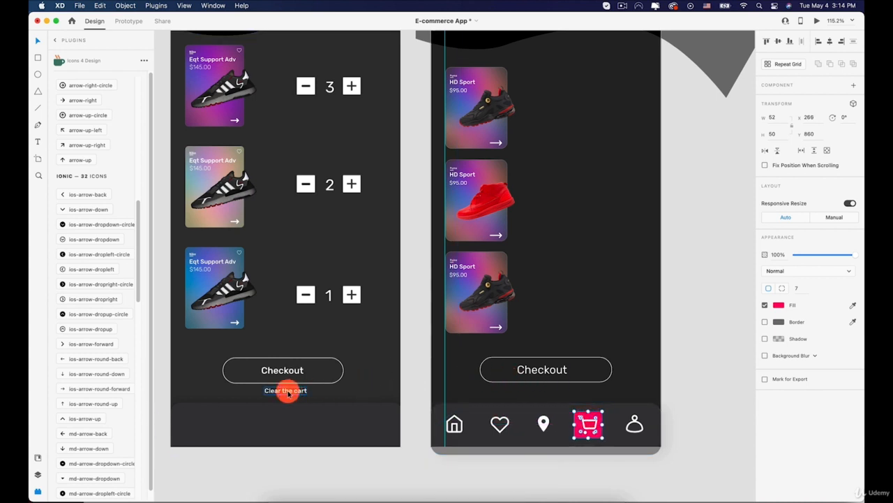
Step: Duplicate the Checkout label beneath its button as "Clear the cart" and shrink it to font size 13, centered under the button
click(535, 369)
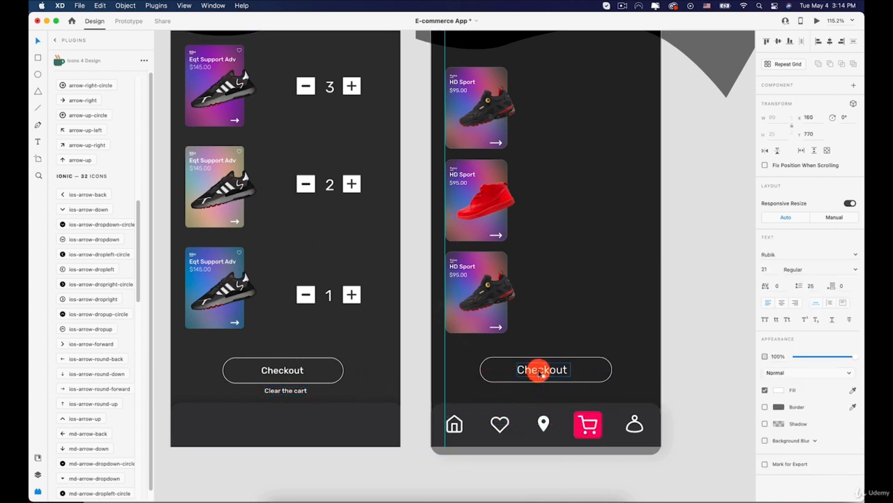
drag(535, 368, 538, 392)
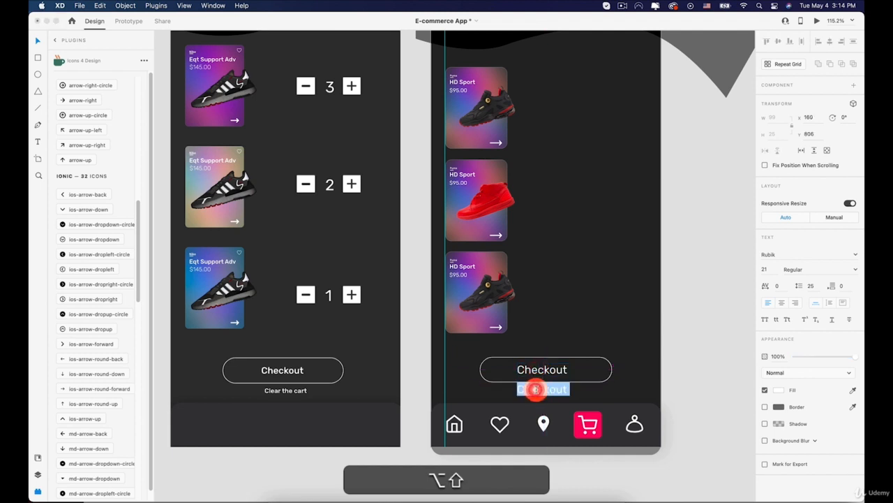
text(Clear the car)
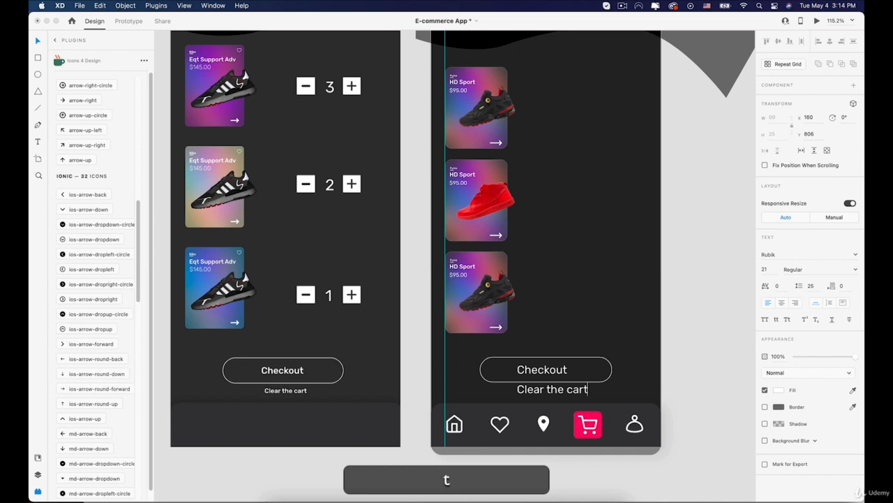
click(525, 337)
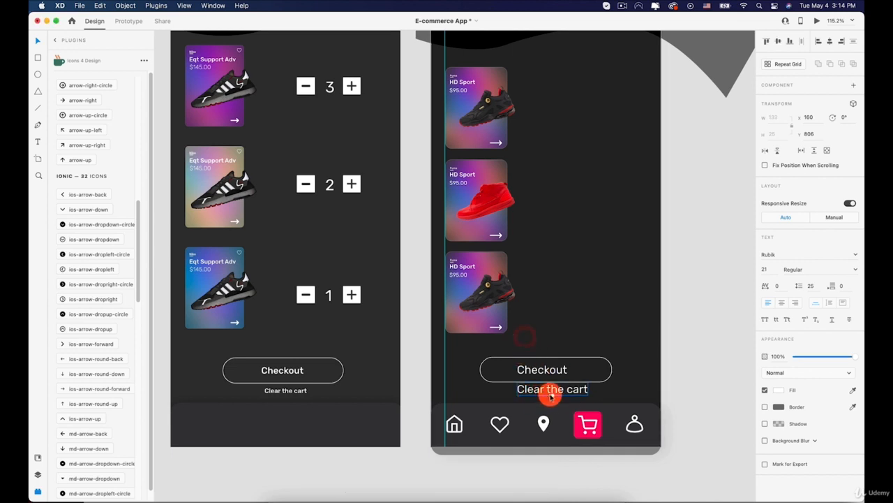
drag(552, 396, 539, 395)
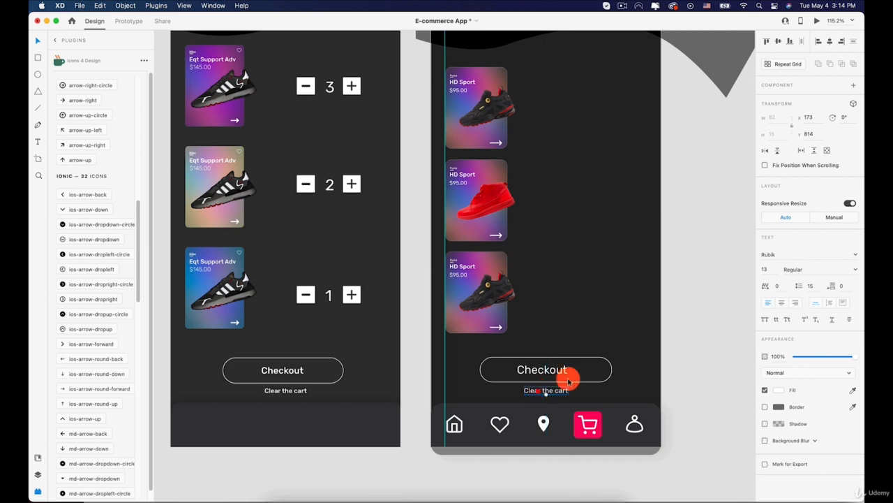
click(688, 339)
Step: Copy the quantity stepper group located under the price on the Single Product Preview artboard
drag(572, 245, 590, 319)
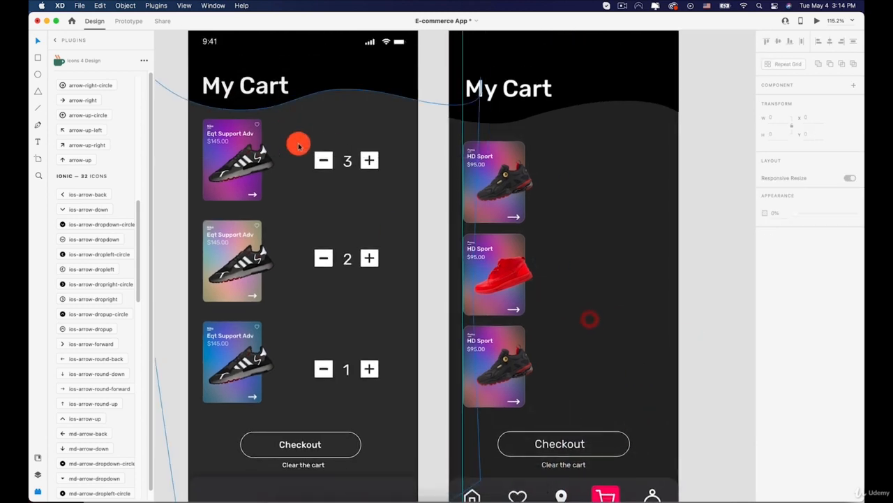
scroll(328, 160, down, 5)
drag(317, 156, 519, 155)
drag(426, 157, 543, 153)
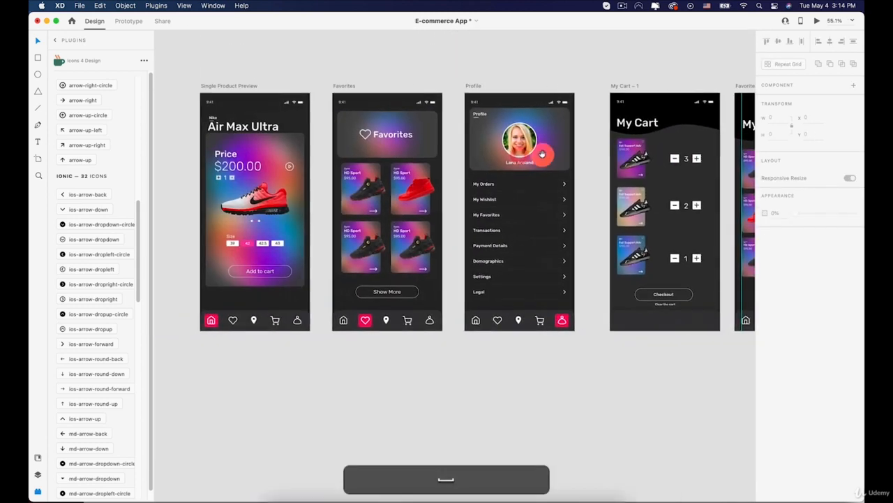
drag(232, 175, 277, 182)
scroll(263, 189, up, 5)
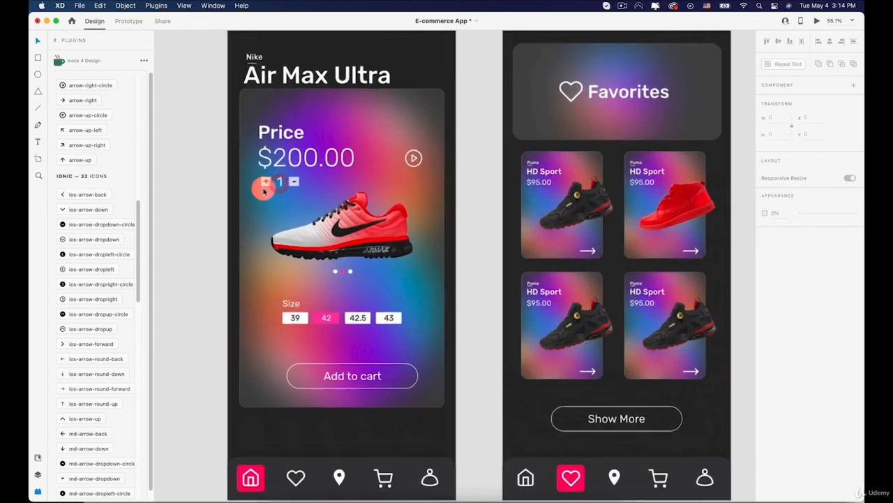
click(269, 181)
scroll(270, 183, up, 5)
scroll(270, 183, up, 2)
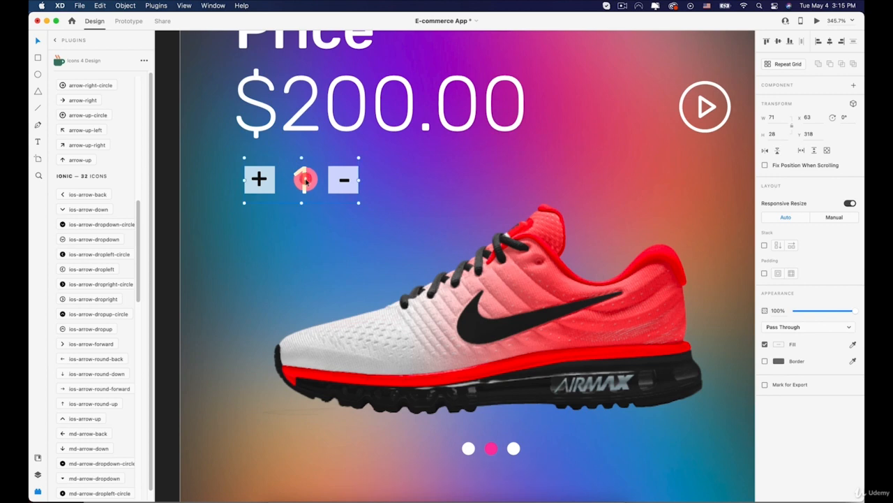
key(super+z)
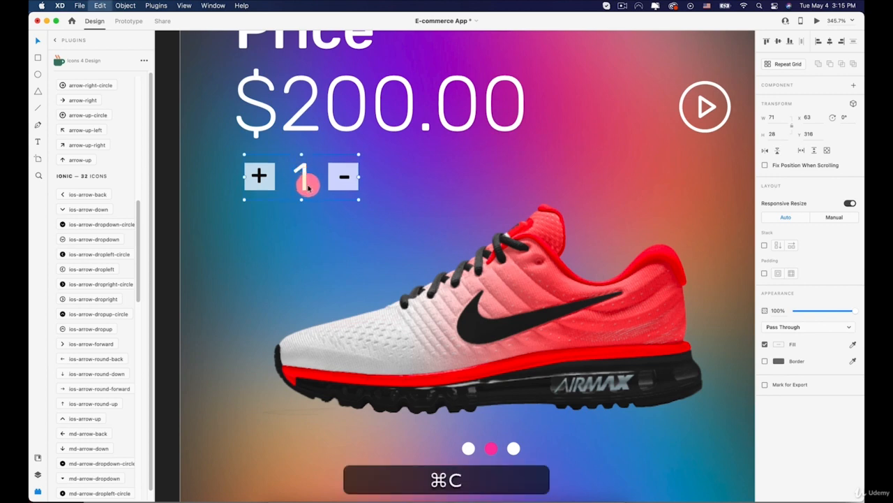
Step: Paste the quantity stepper into the new My Cart artboard and place it beside the first product card
scroll(307, 186, down, 5)
scroll(591, 210, right, 15)
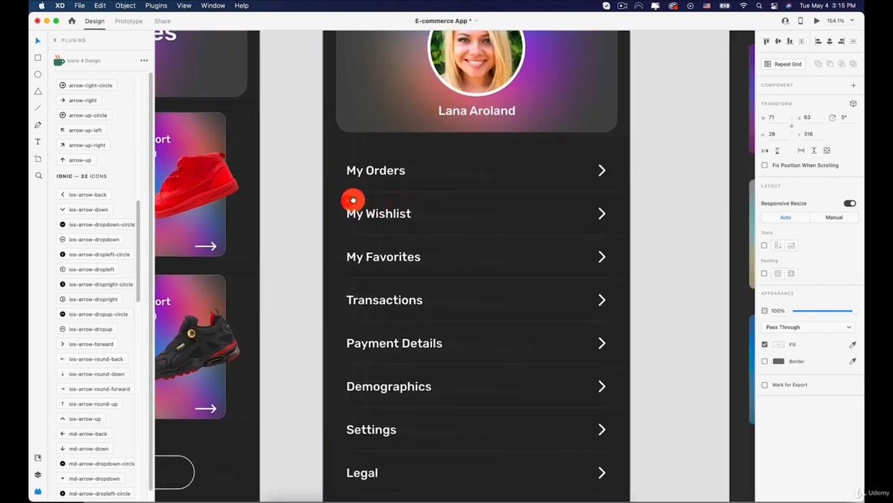
scroll(353, 201, right, 15)
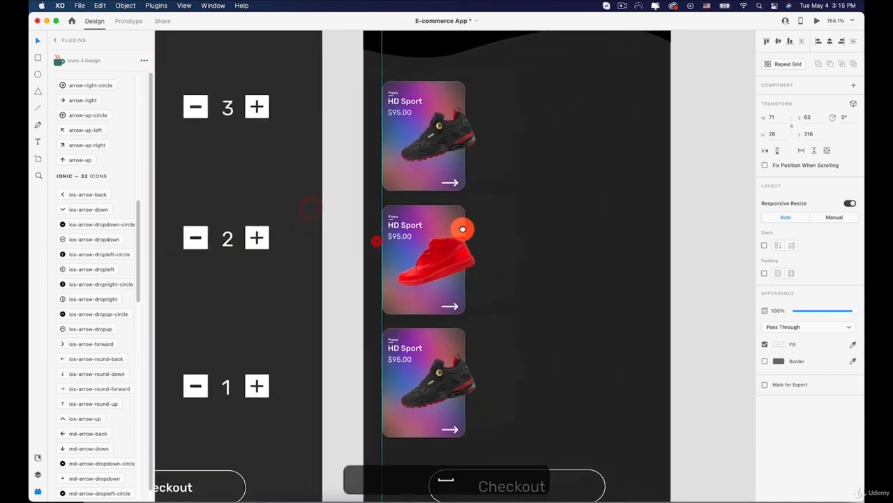
scroll(462, 229, right, 3)
scroll(462, 229, up, 2)
key(super+v)
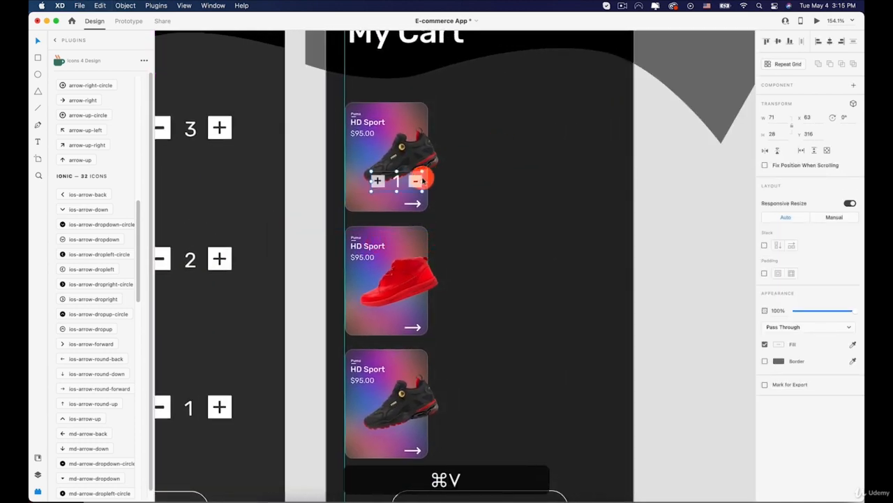
drag(423, 180, 552, 213)
Step: Scale the pasted quantity stepper proportionally to about 134 by 53, positioned at about X 219, Y 268
scroll(593, 197, down, 5)
scroll(558, 212, up, 3)
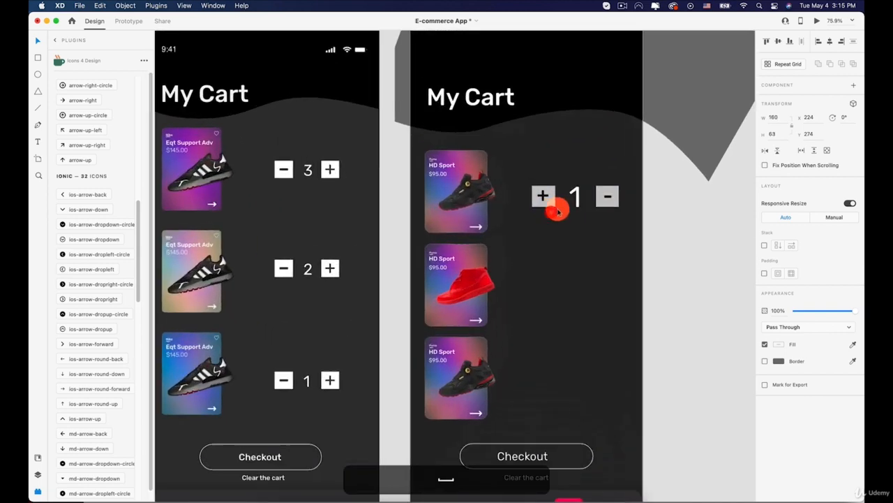
scroll(558, 212, up, 3)
drag(632, 214, 597, 194)
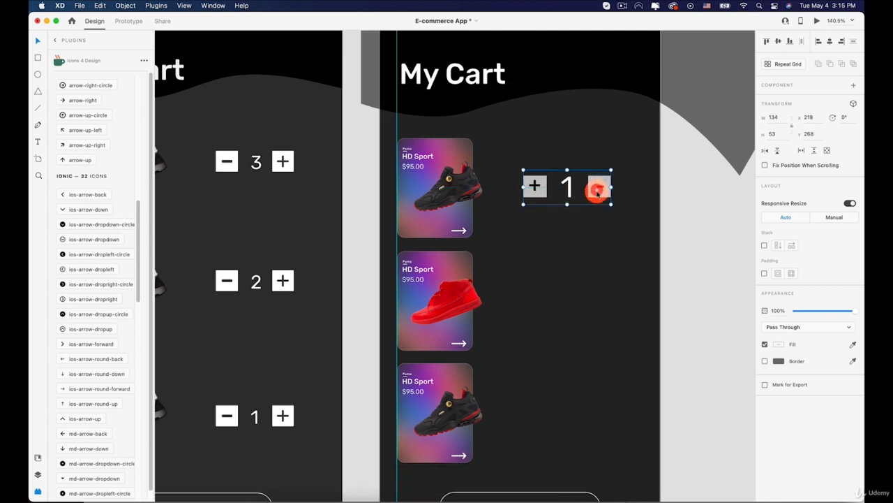
Step: Turn off background blur on the minus and plus squares of the stepper so both are solid white
double_click(597, 194)
click(593, 192)
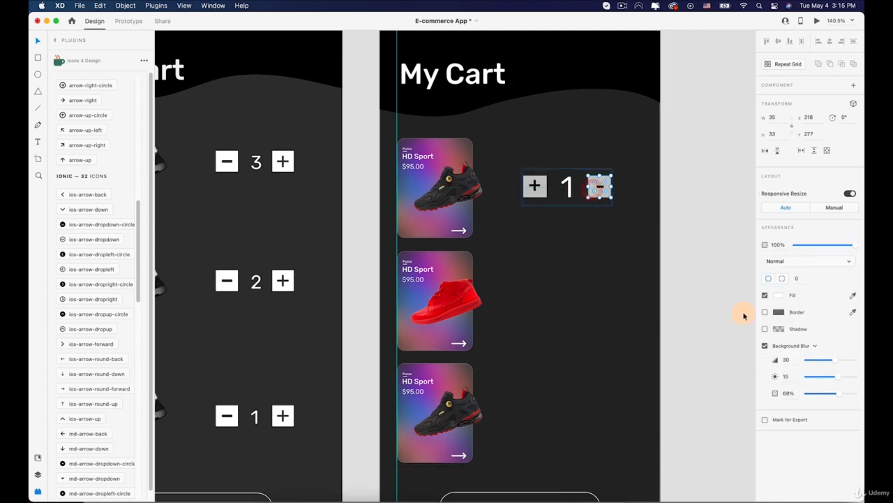
click(765, 346)
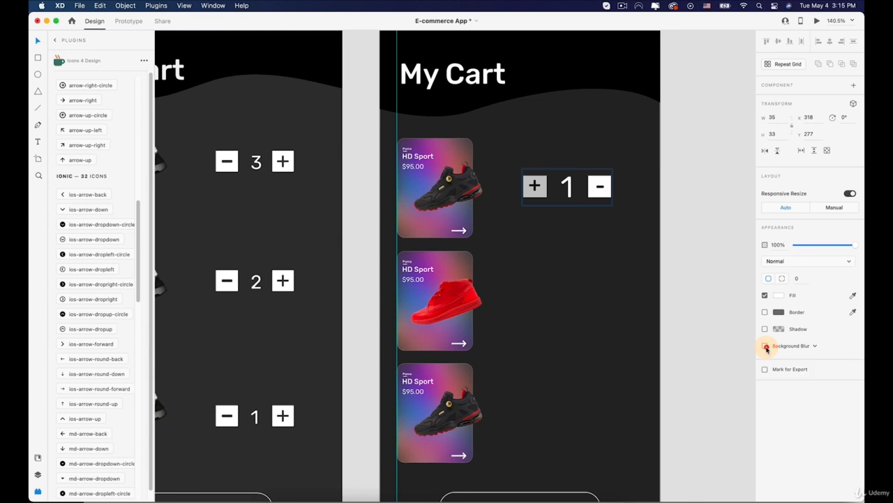
double_click(528, 189)
click(525, 194)
click(765, 345)
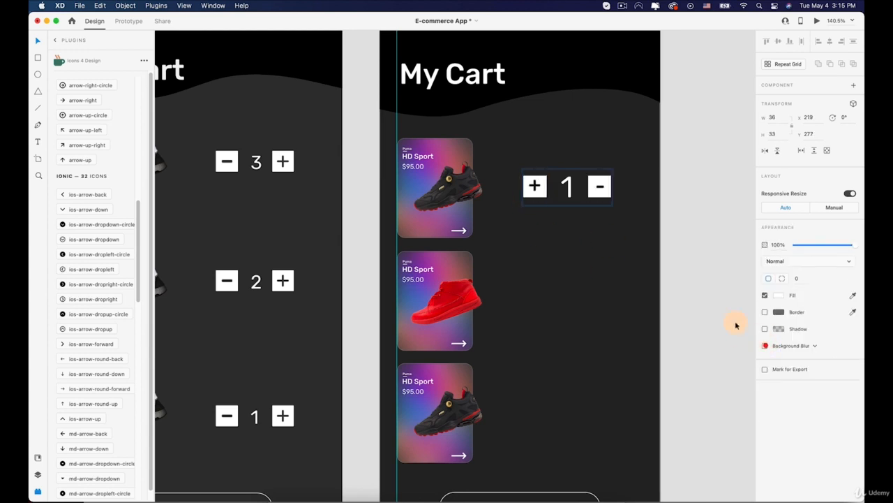
Step: Center the plus sign within its white square by moving it to X 226, Y 274
scroll(514, 175, up, 5)
click(567, 201)
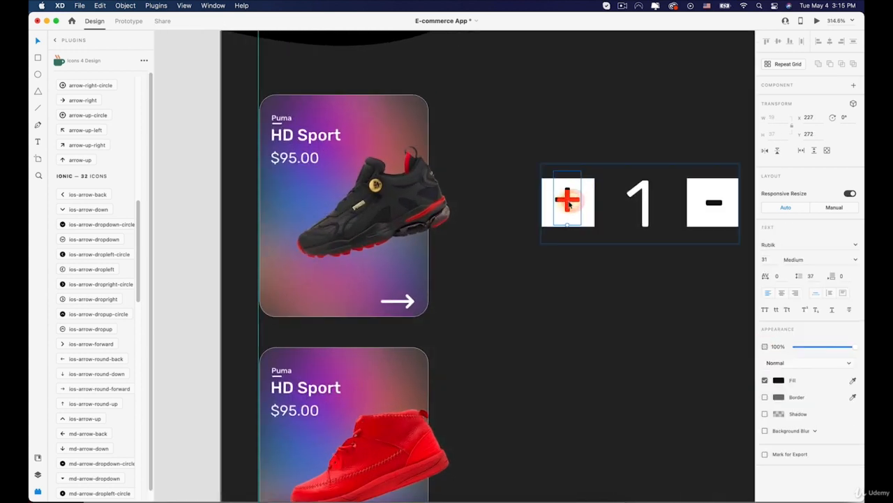
drag(568, 201, 569, 206)
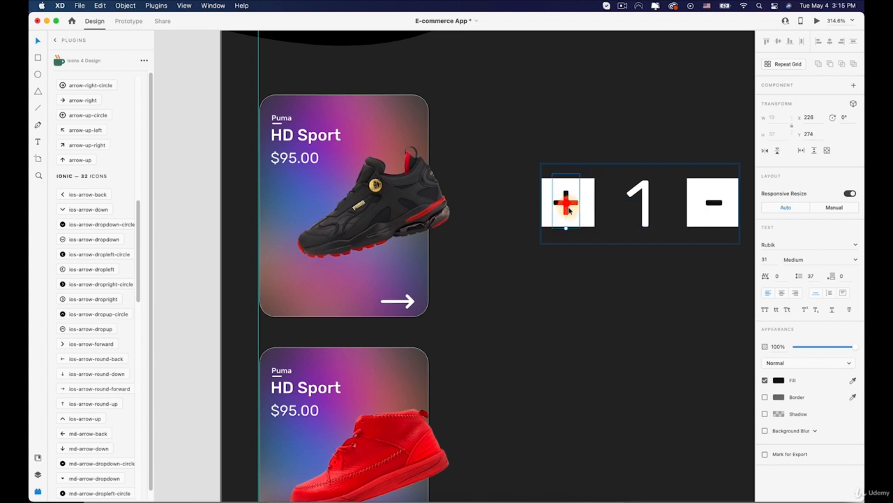
Step: Change the quantity number in the first card's stepper to 3
scroll(566, 204, down, 5)
click(552, 140)
double_click(551, 140)
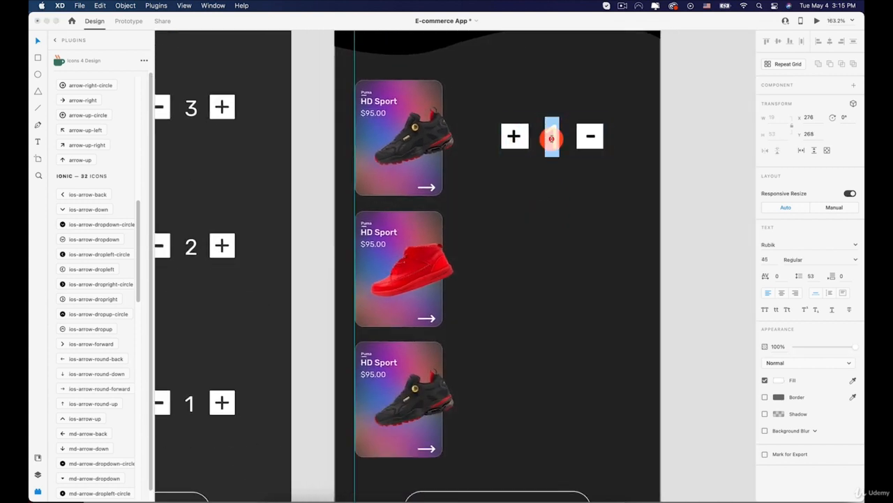
text(3)
click(514, 185)
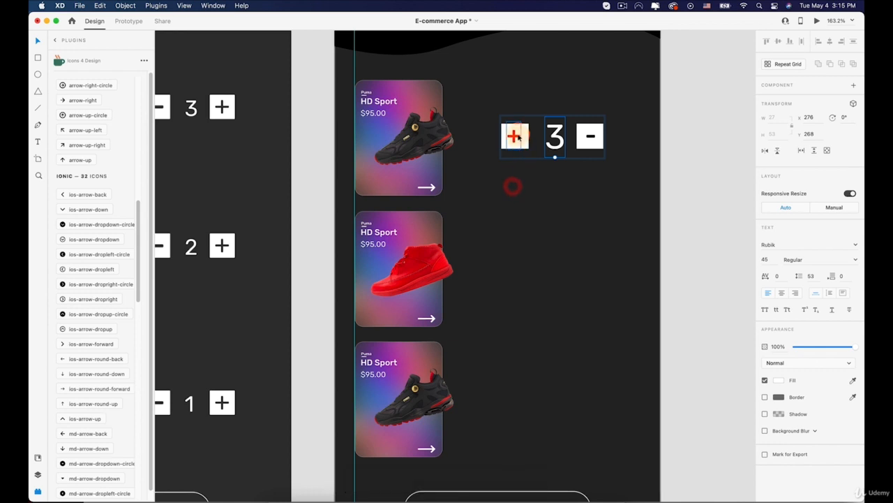
Step: Duplicate the quantity stepper straight down beside the red shoe card, at Y 437
click(523, 90)
click(714, 193)
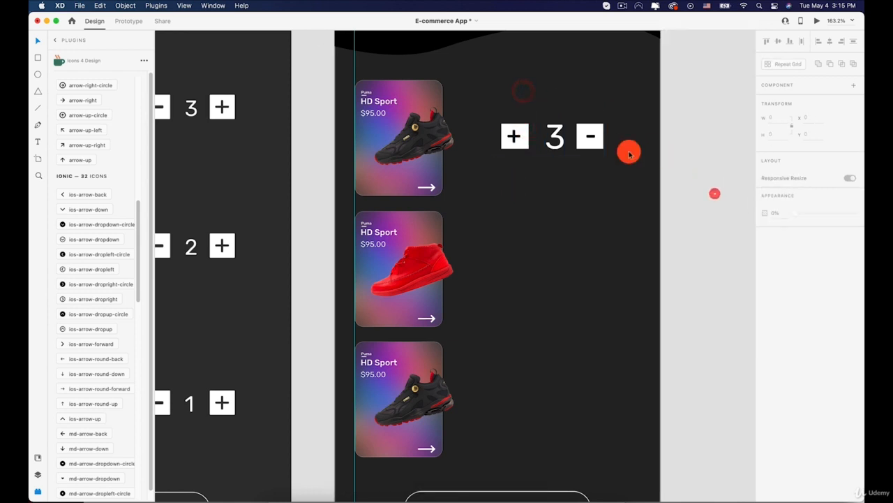
drag(585, 132, 573, 261)
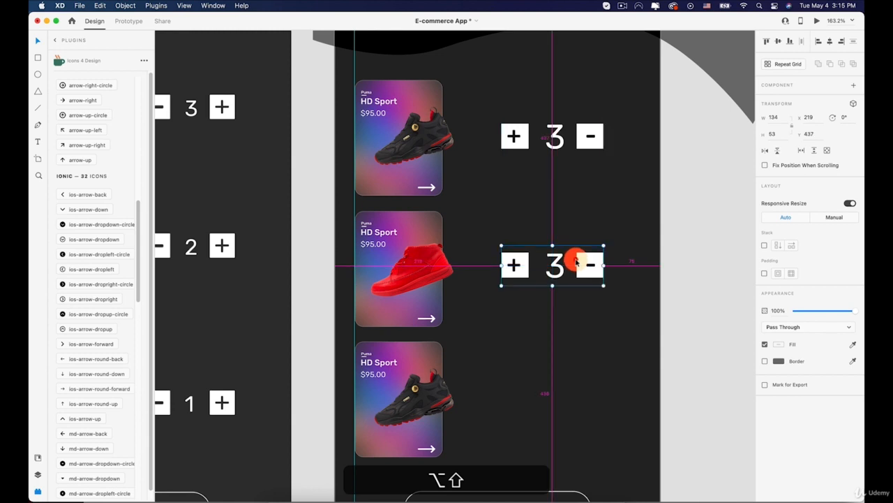
Step: Change the quantity number in the stepper beside the red shoe card to 2
double_click(557, 264)
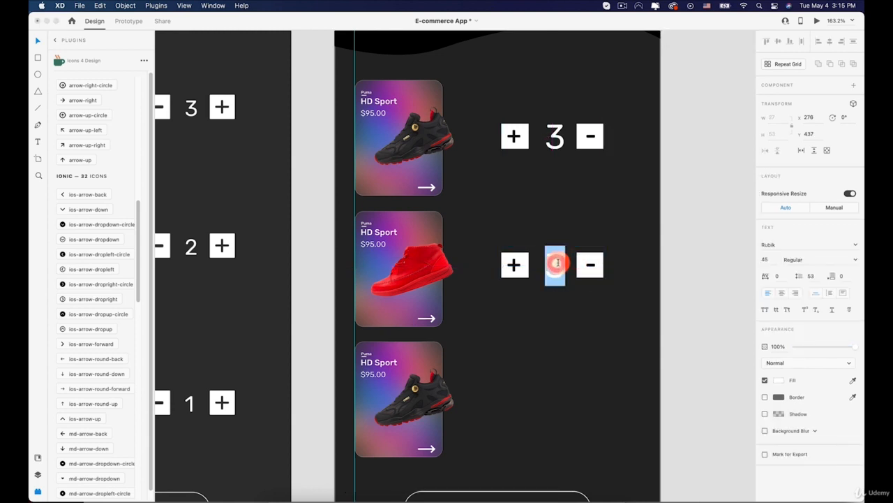
text(2)
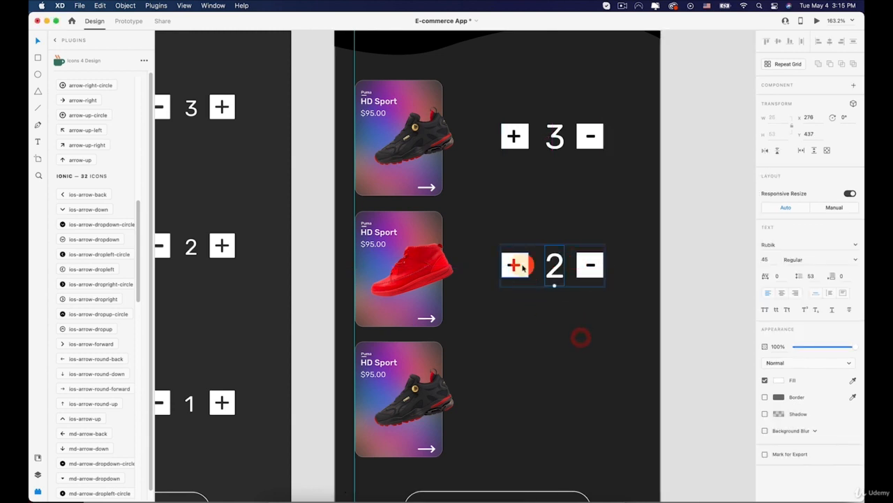
click(520, 236)
Step: Duplicate the quantity stepper straight down beside the third card, at Y 606, and change its number to 1
click(509, 256)
drag(517, 261, 514, 391)
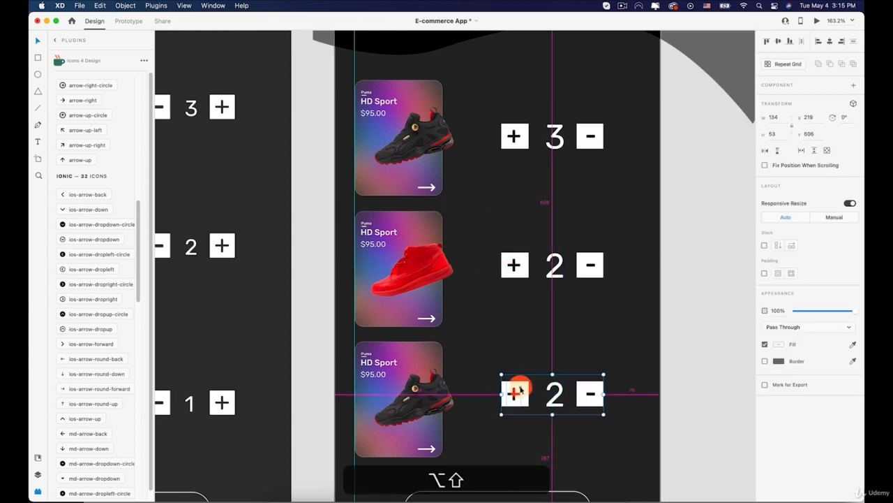
scroll(518, 375, down, 2)
double_click(552, 360)
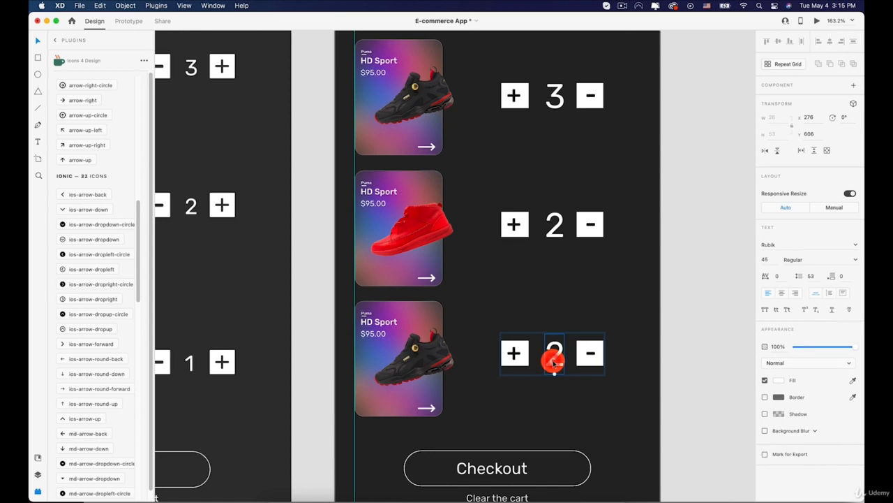
double_click(553, 359)
text(1)
scroll(669, 391, down, 5)
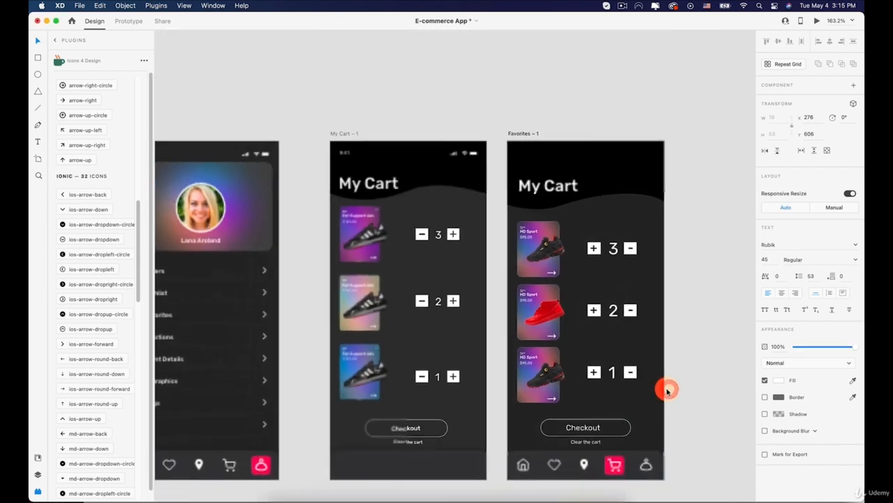
click(698, 389)
Step: Unlock the black wave shape behind the My Cart heading and send it backward until it sits behind the status bar
key(space)
drag(698, 389, 663, 302)
scroll(663, 302, down, 3)
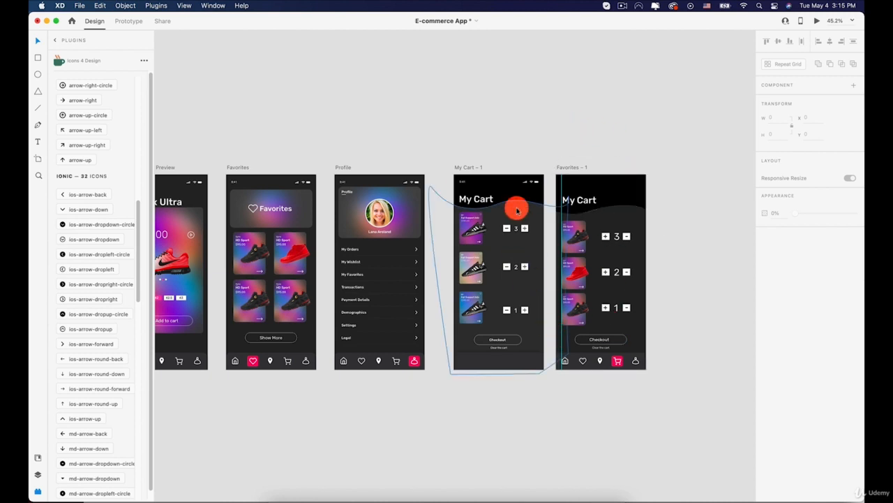
scroll(630, 202, up, 2)
scroll(632, 205, up, 3)
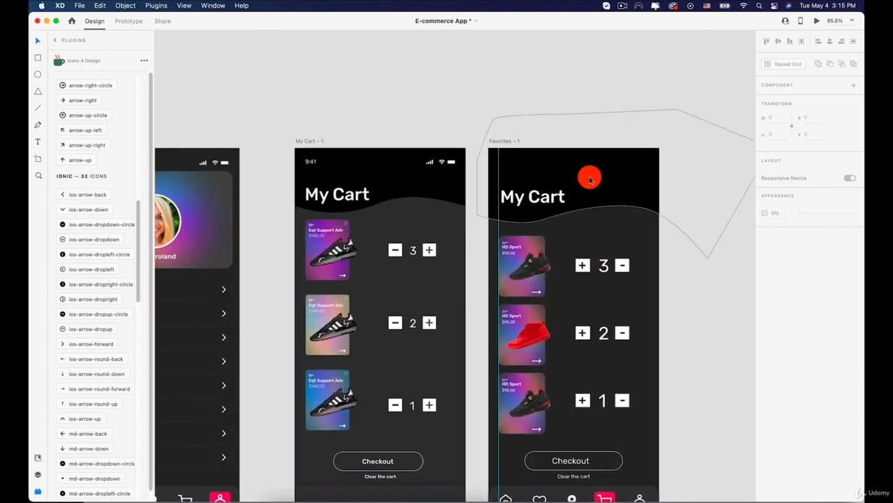
click(576, 175)
right_click(569, 138)
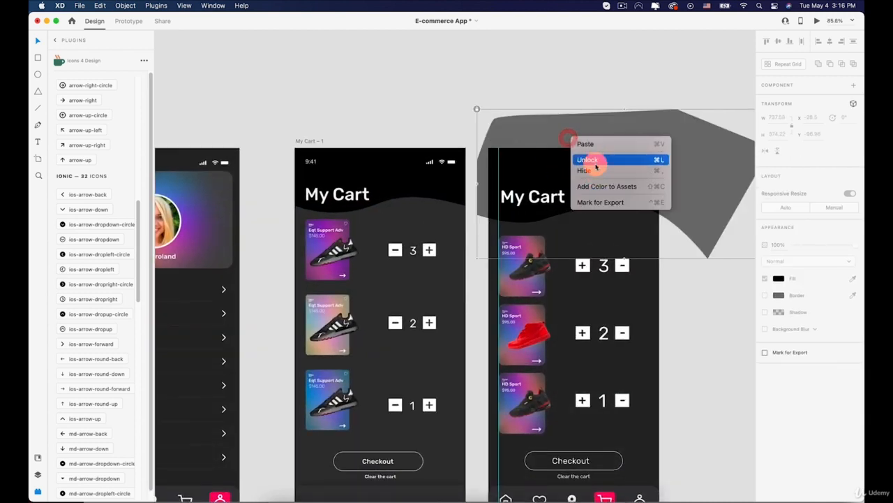
click(592, 161)
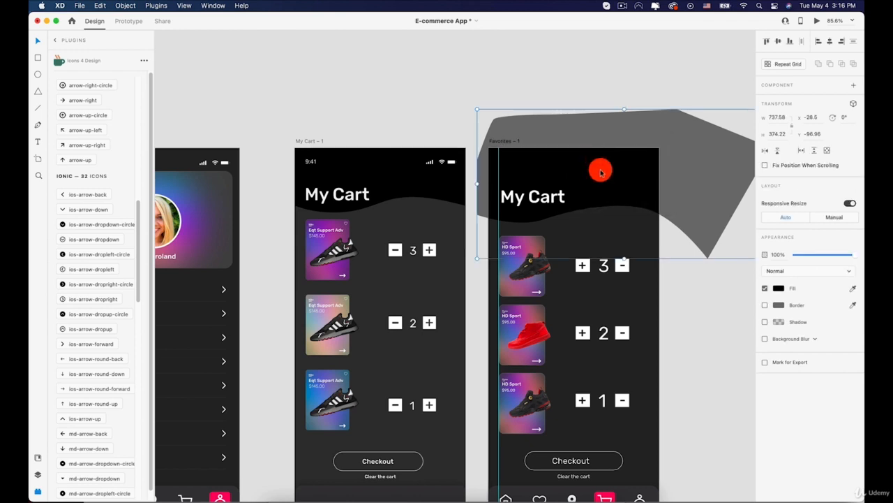
key(super+bracketleft)
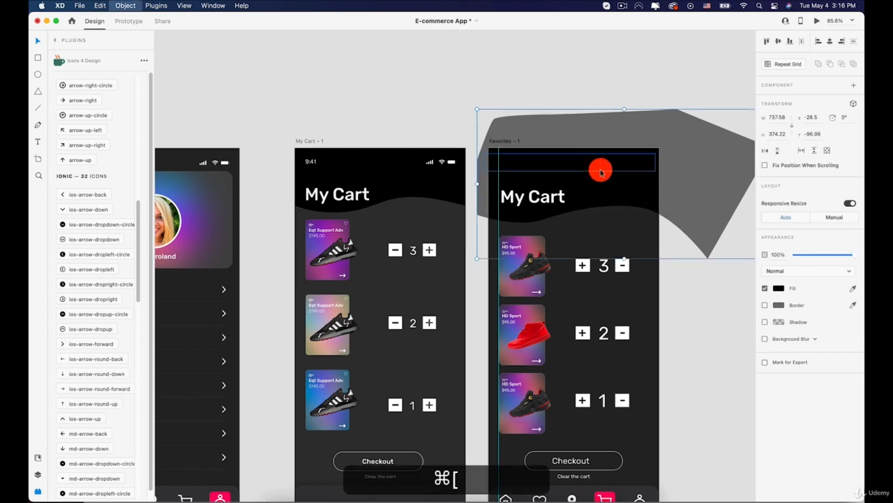
key(super+bracketleft)
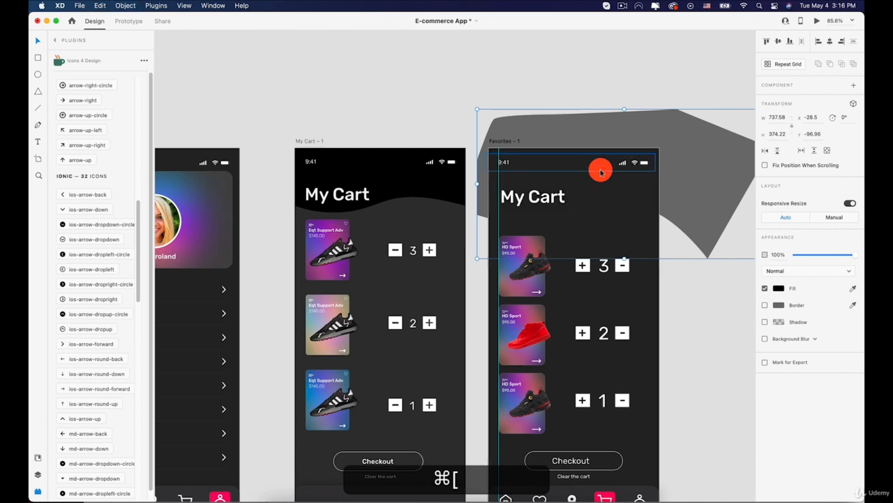
key(super+bracketleft)
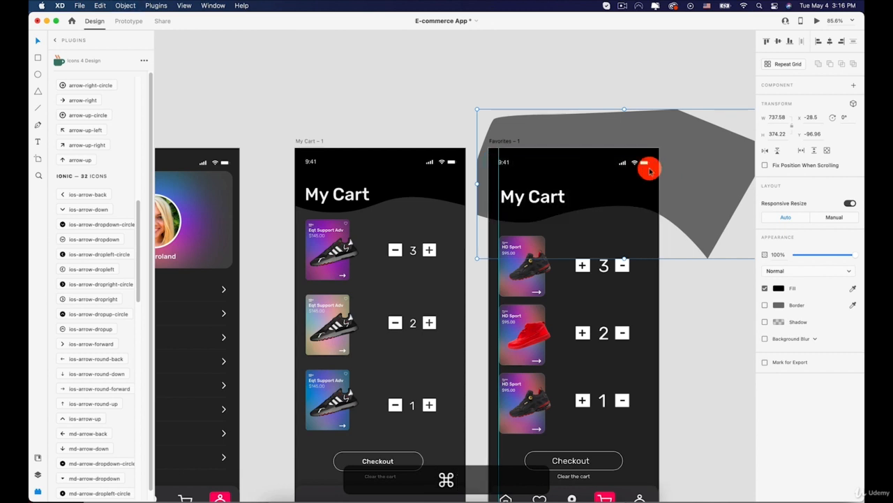
Step: Lock the black wave shape at the head of the Favorites – 1 artboard again
click(495, 114)
click(548, 153)
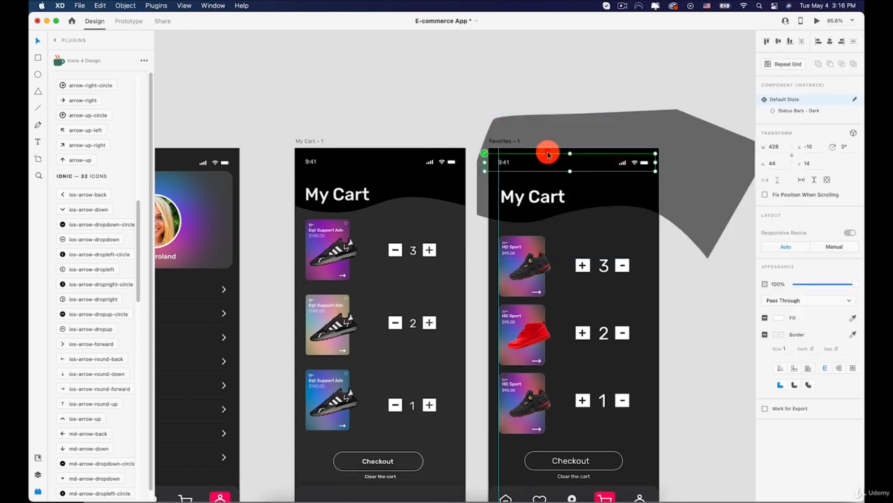
click(599, 126)
right_click(600, 126)
click(590, 123)
right_click(595, 114)
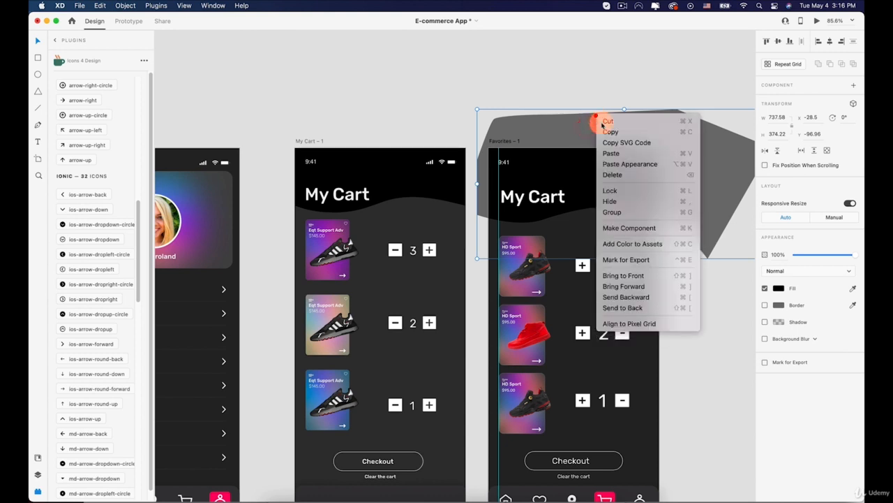
click(614, 190)
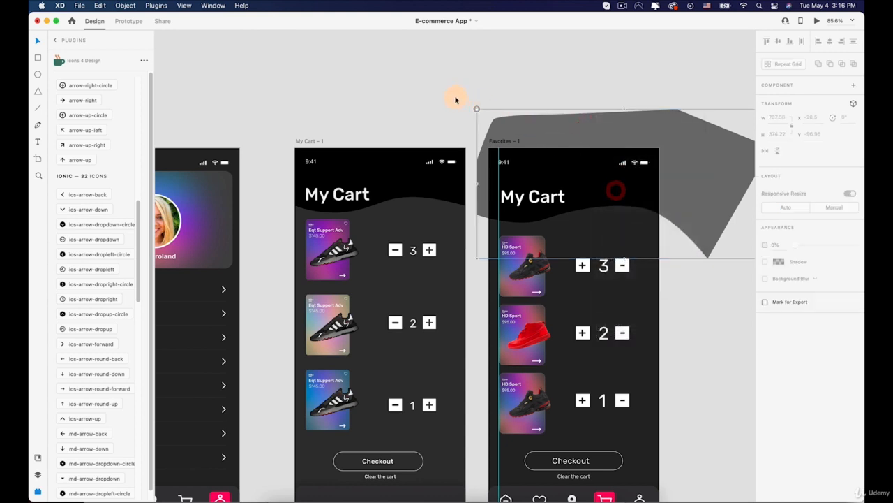
click(456, 97)
Step: Delete the reference artboard My Cart – 1
scroll(456, 97, down, 3)
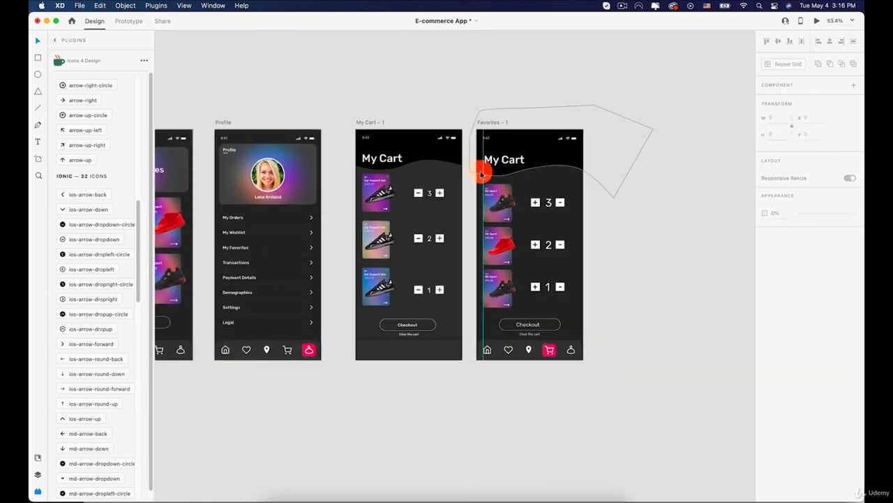
scroll(592, 164, down, 3)
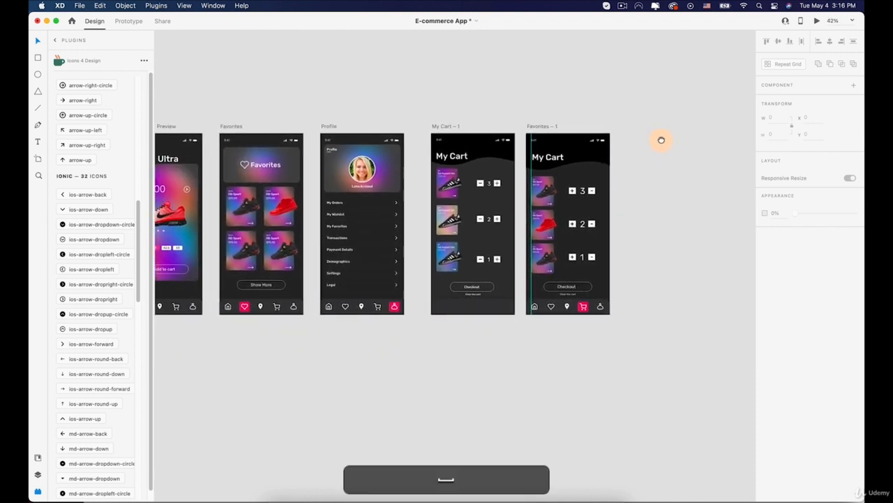
click(450, 125)
key(BackSpace)
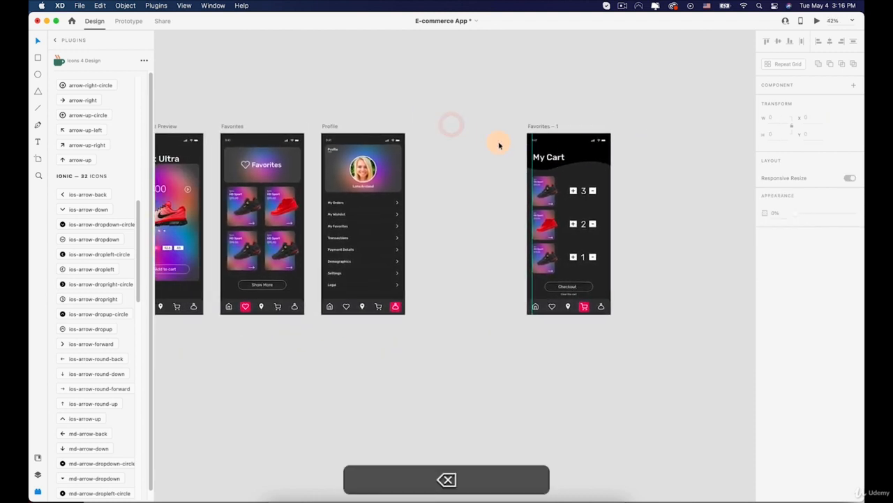
Step: Move the Favorites – 1 artboard beside Profile, at X 6639, Y 2935, and rename it My cart
drag(536, 130, 447, 128)
double_click(447, 127)
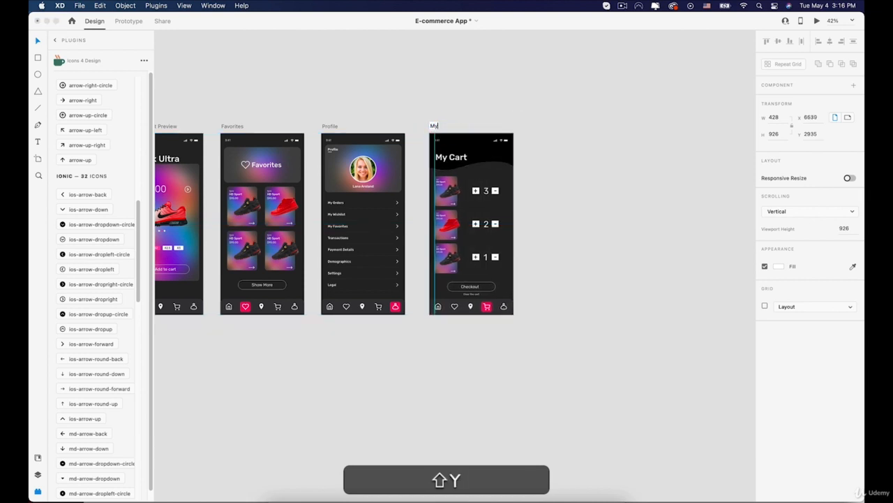
key(shift+Return)
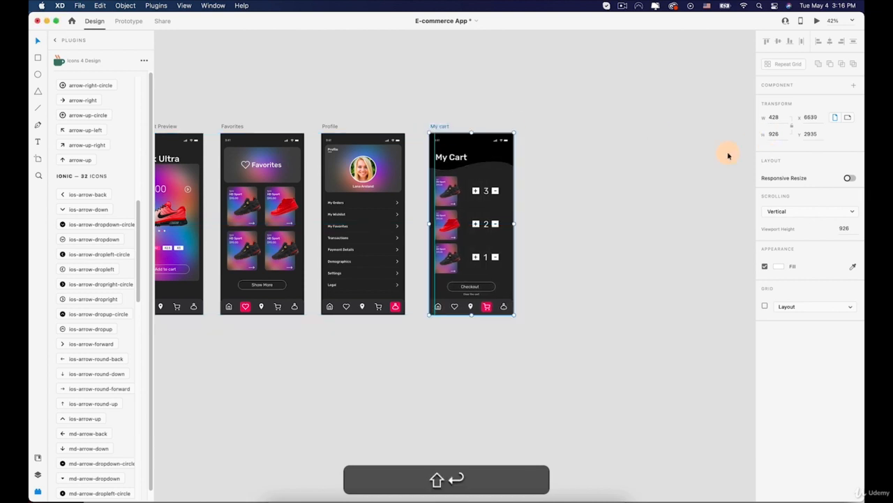
click(592, 197)
scroll(592, 198, down, 2)
drag(592, 197, 611, 191)
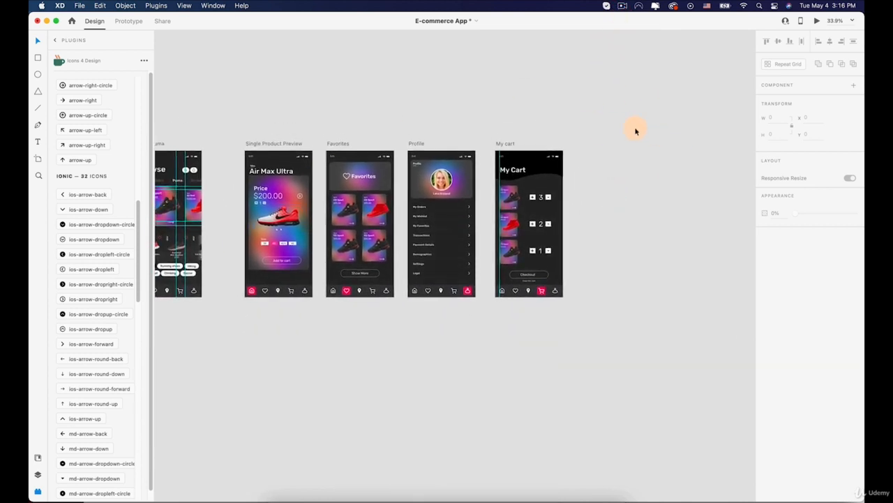
click(623, 6)
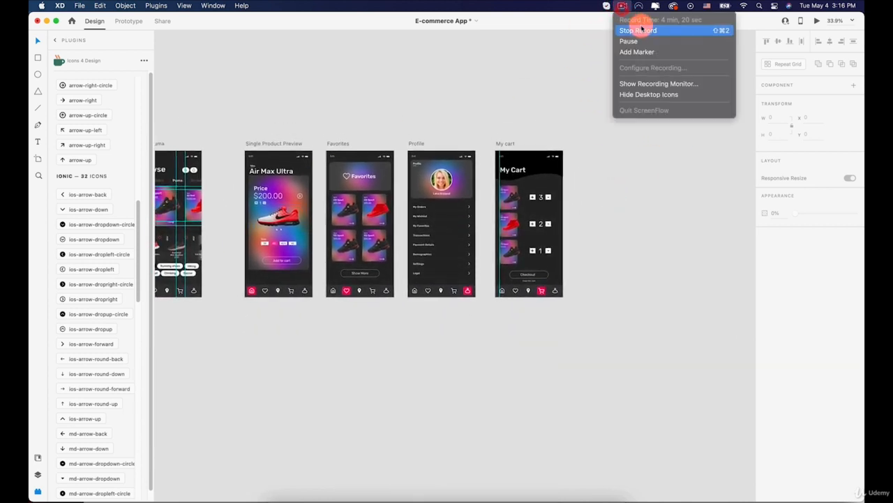